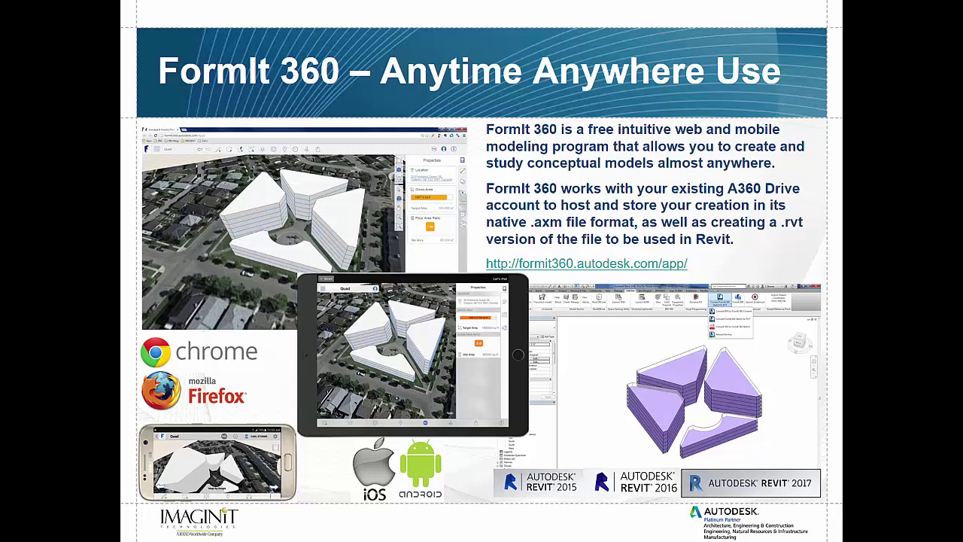
key("Right")
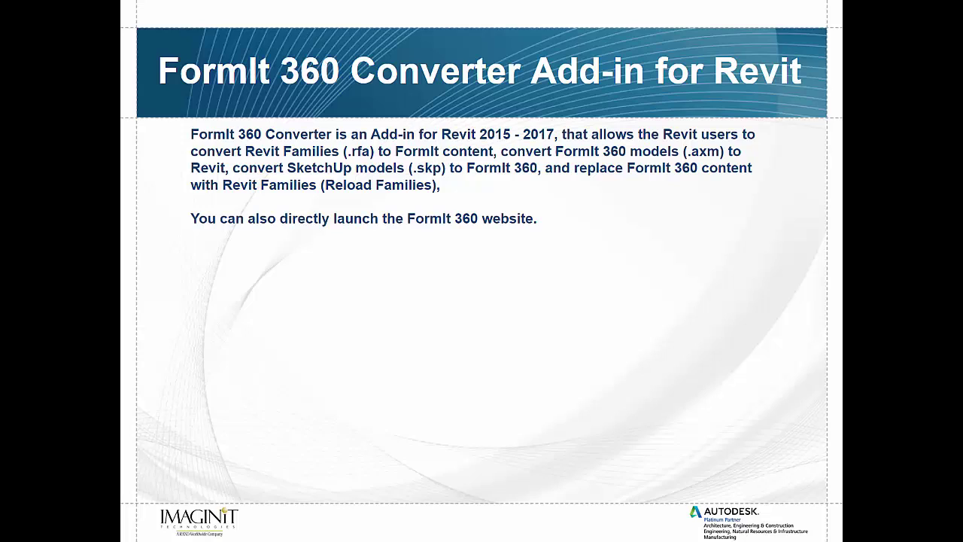
key("Right")
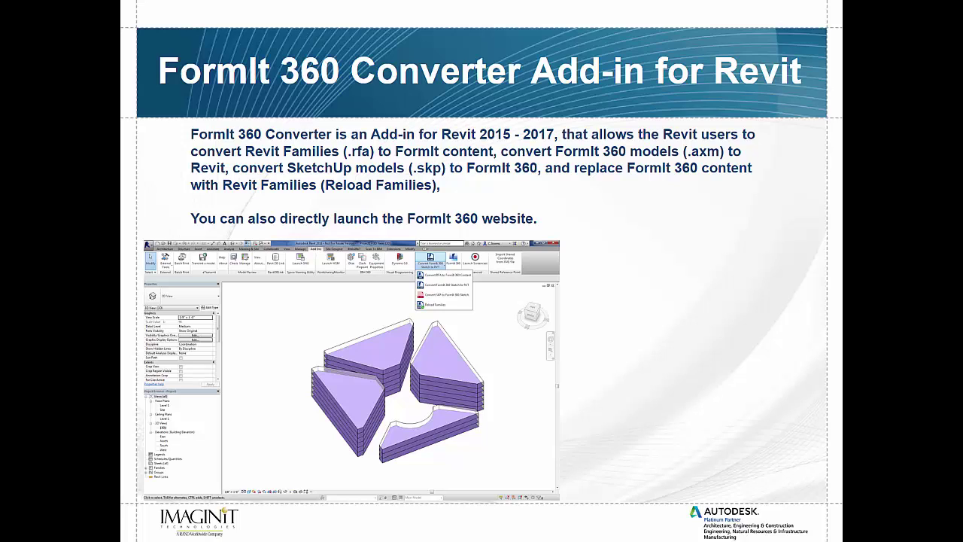
key("Right")
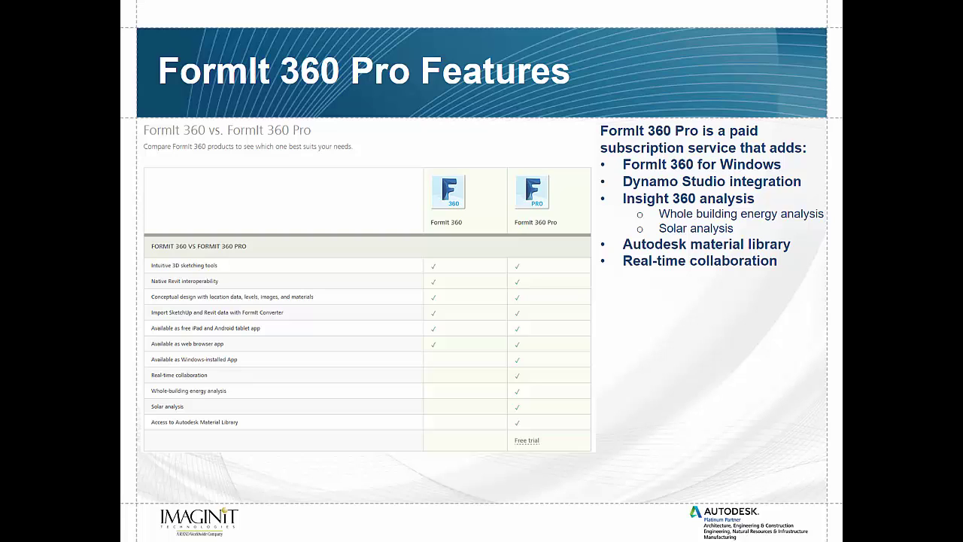
key("Right")
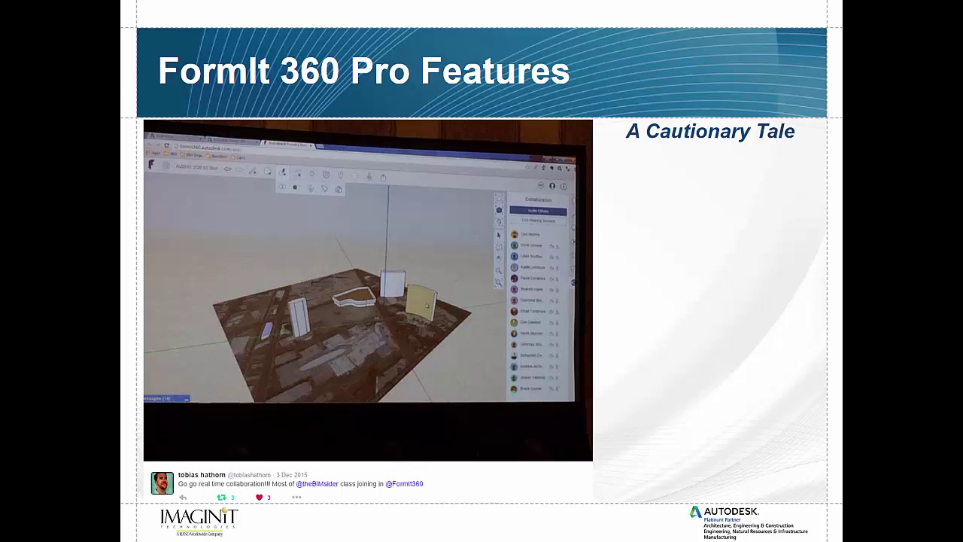
key("Right")
key("Right")
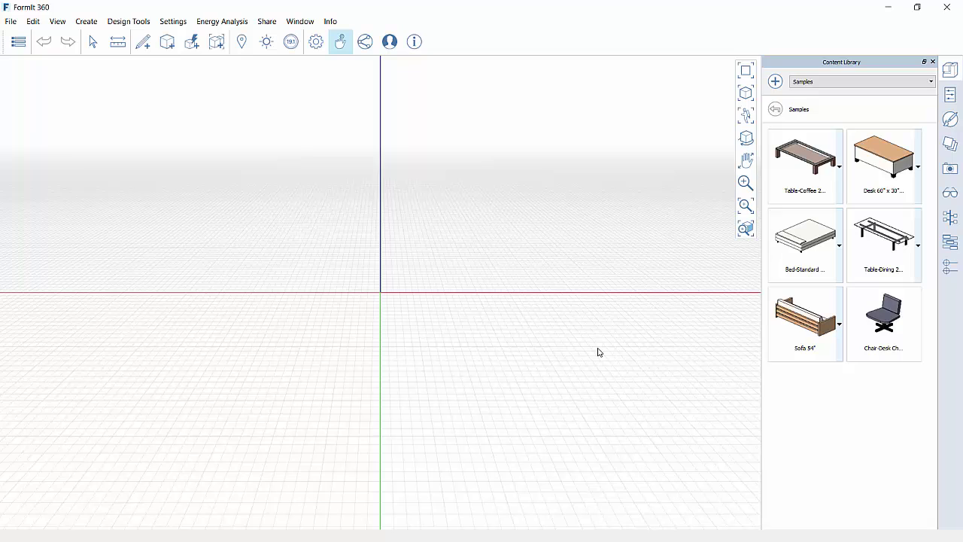
Step: Place the 2.3_RTCNA_FormIt Dynamo model at the origin of the sketch
left_click(950, 243)
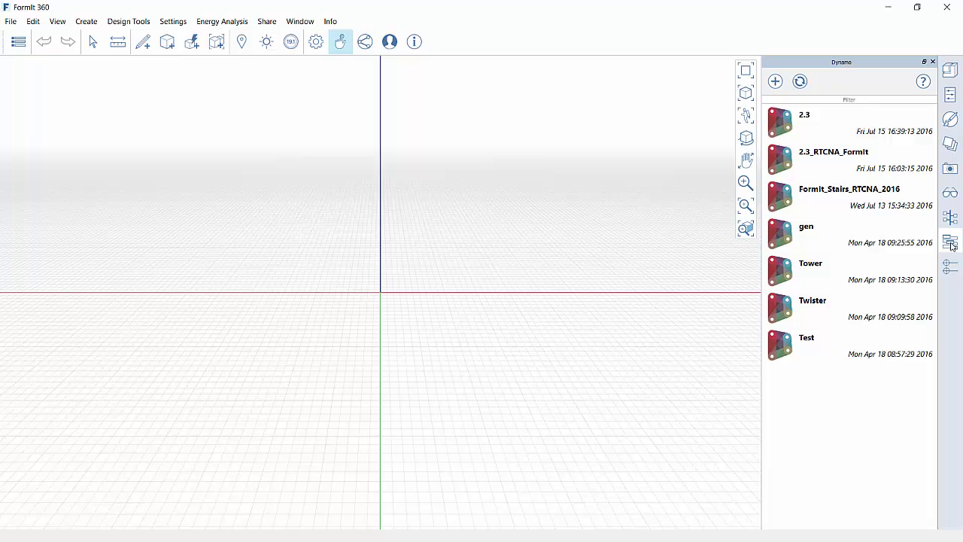
left_click(830, 156)
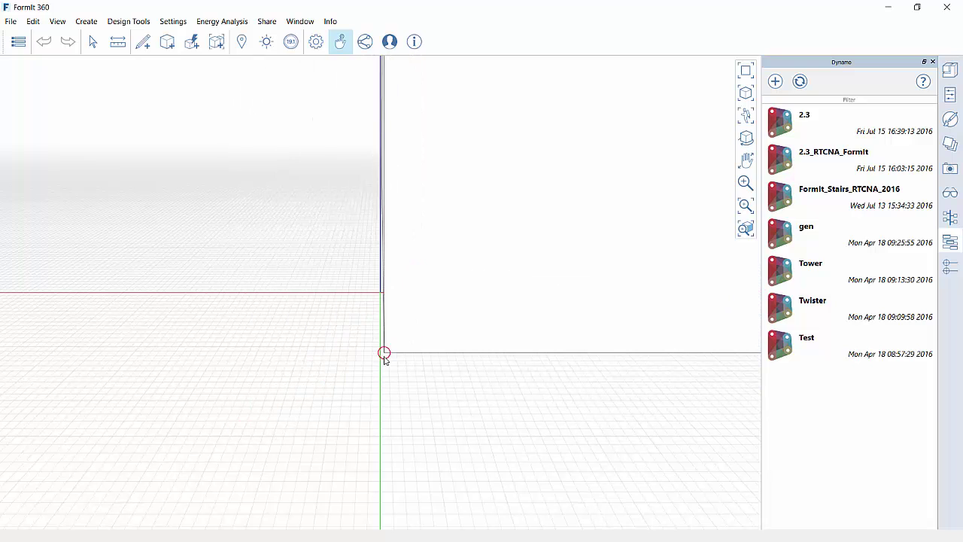
left_click(381, 284)
scroll(248, 369, "down", 10)
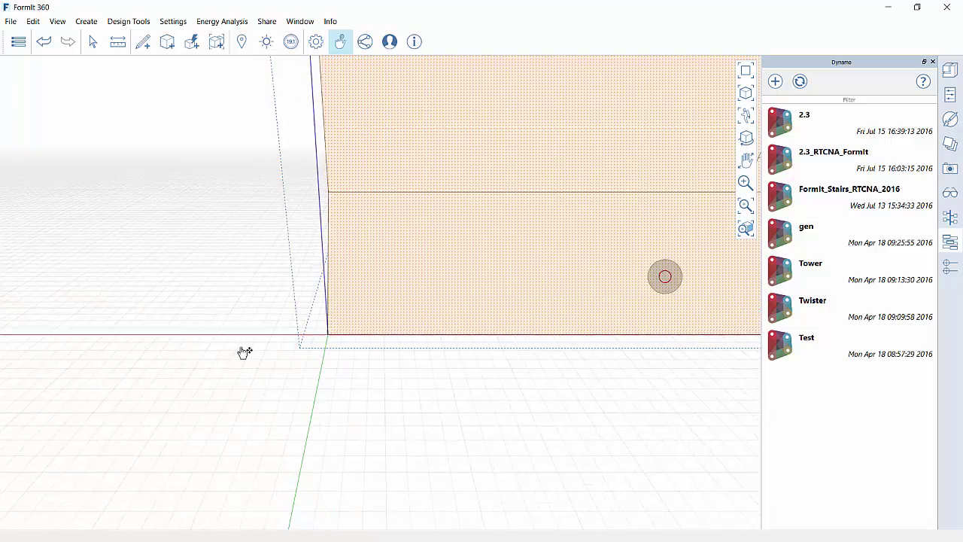
scroll(250, 377, "down", 5)
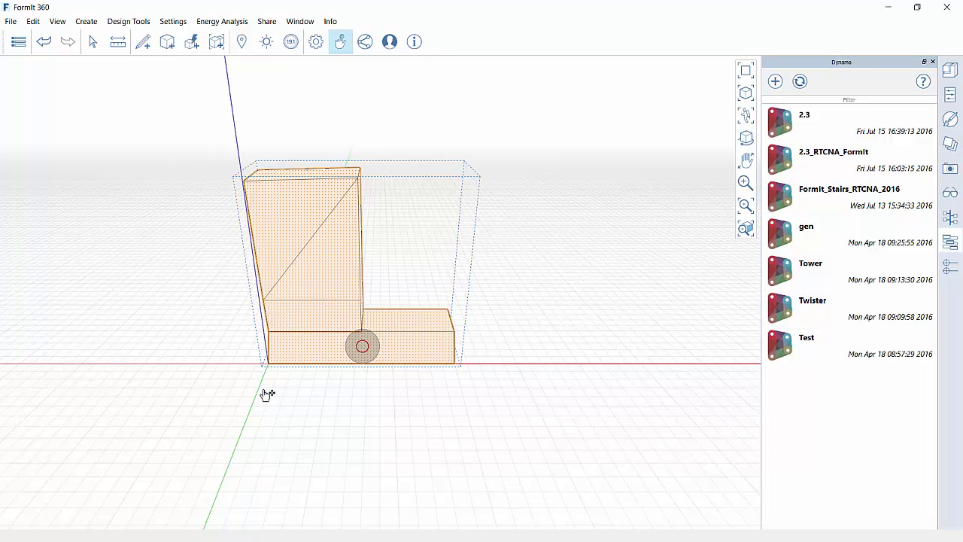
Step: Open the placed building group for editing and set its Tower Location to 0.29
double_click(342, 219)
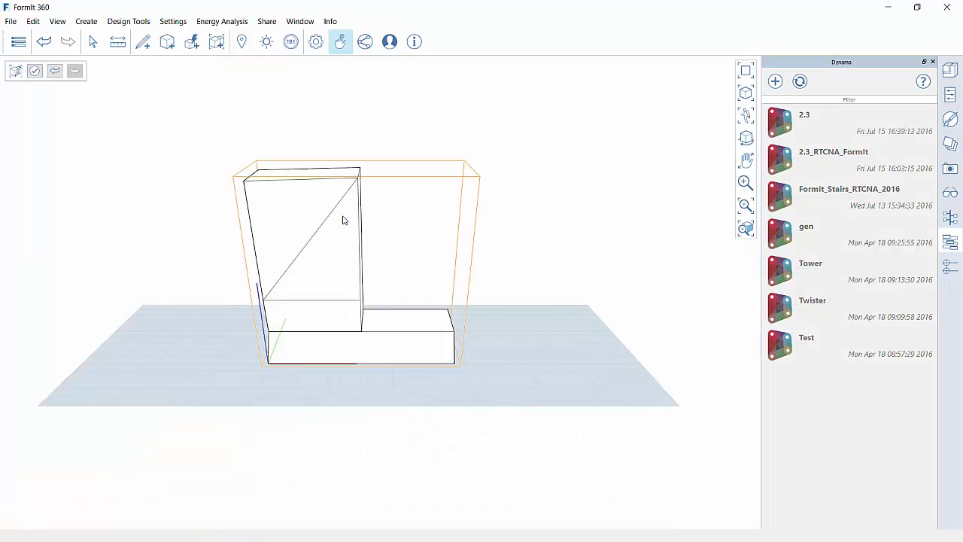
left_click(950, 91)
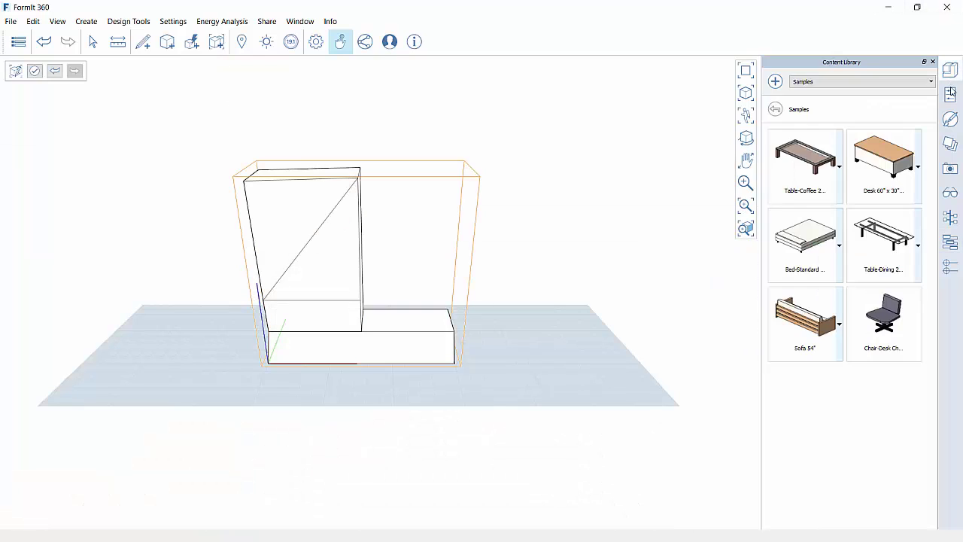
left_click(951, 100)
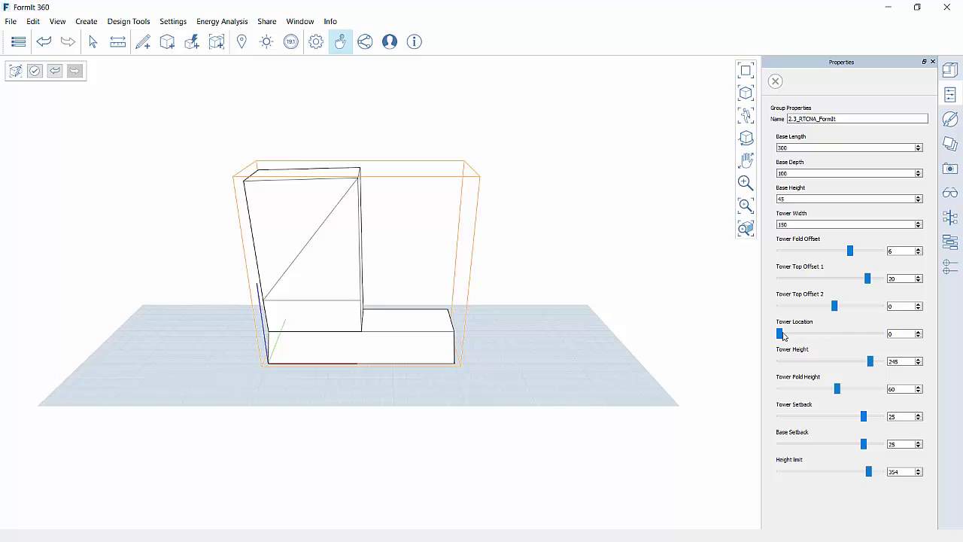
left_click_drag(780, 334, 813, 335)
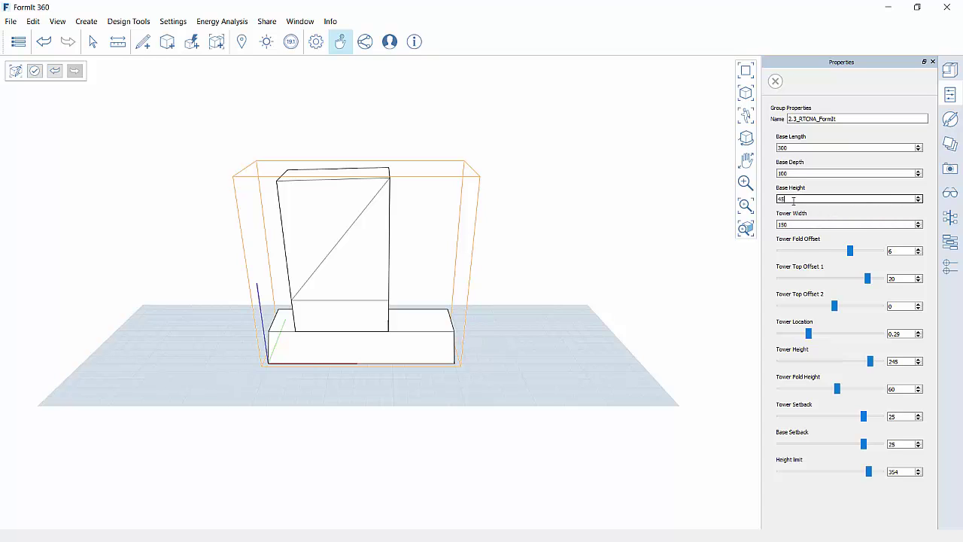
Step: Set the building group's Base Height to 150
double_click(785, 201)
type("150")
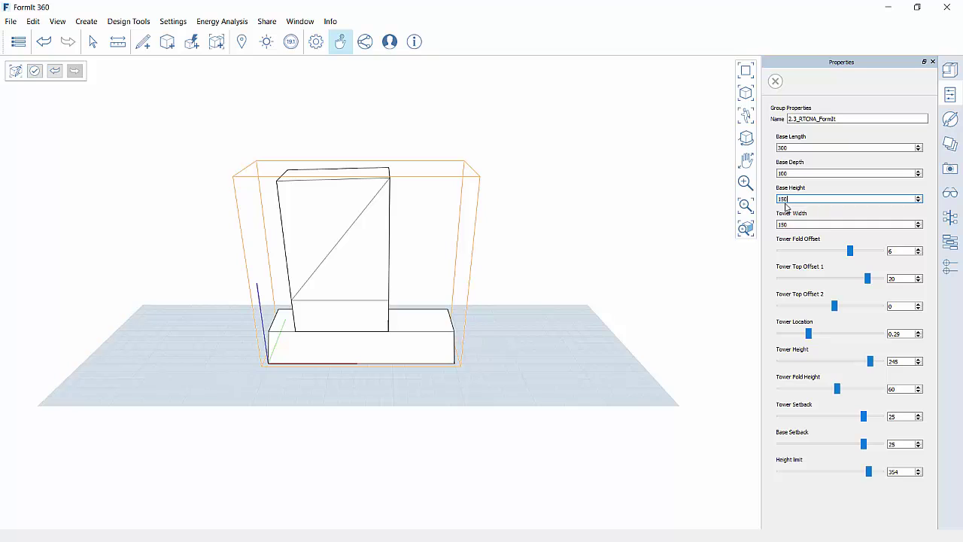
left_click(807, 411)
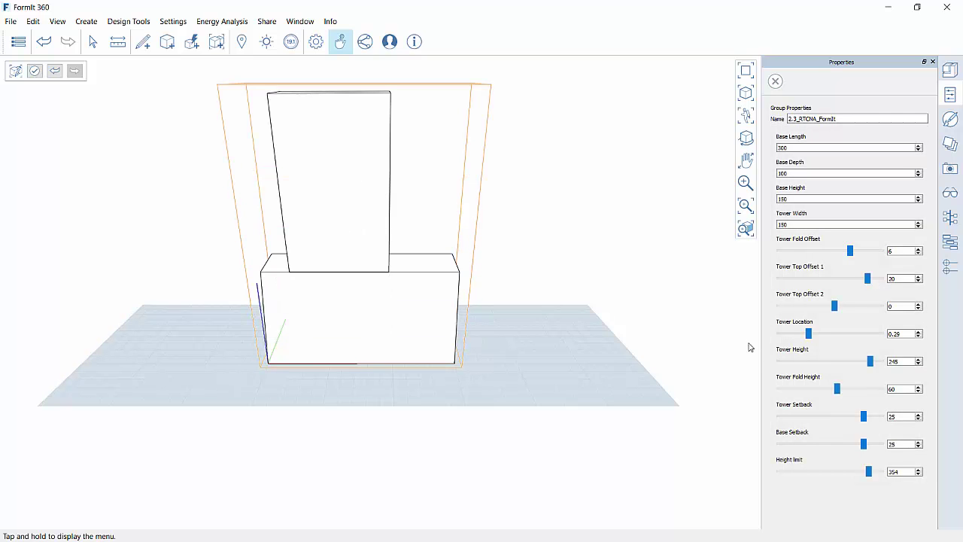
Step: Set the building group's Tower Fold Offset to 9 and its Tower Fold Height to 90
left_click(745, 137)
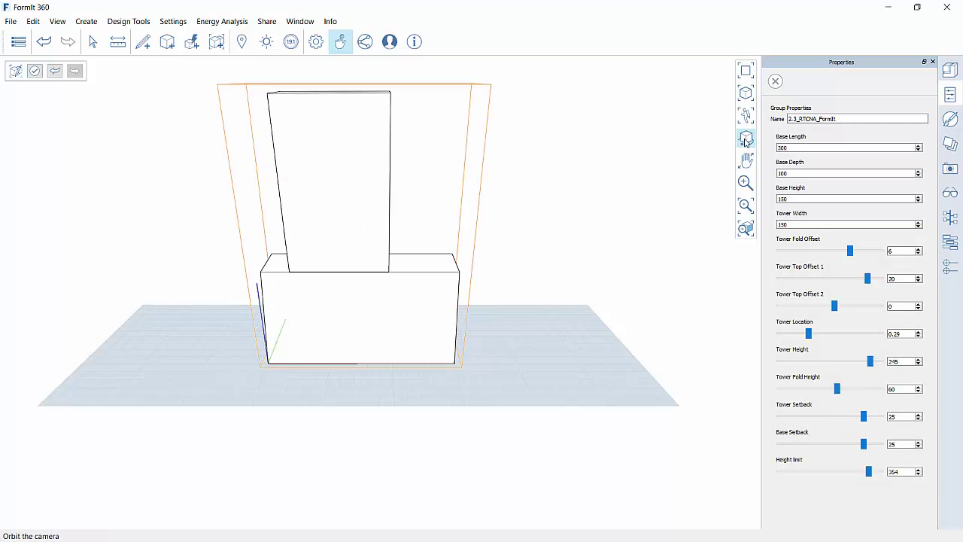
left_click_drag(694, 200, 182, 252)
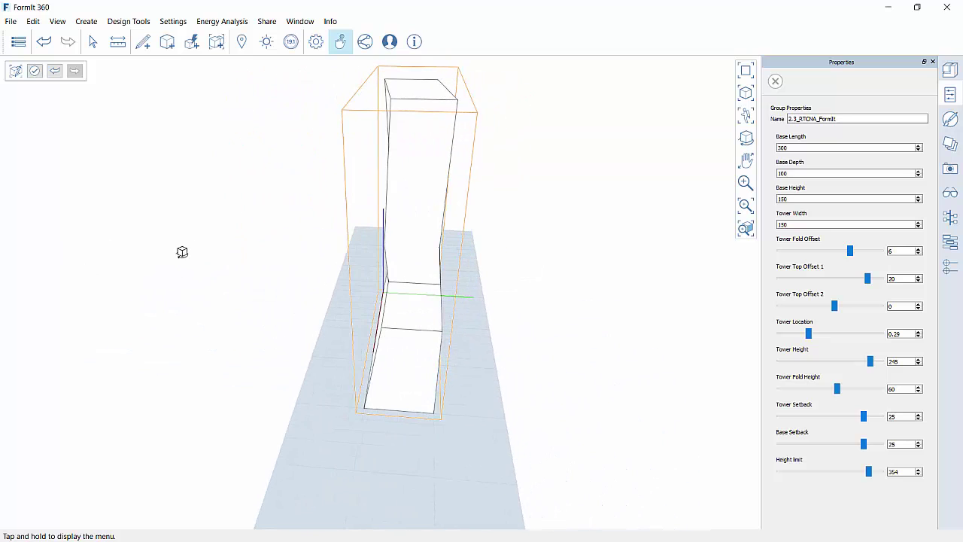
left_click_drag(572, 281, 461, 276)
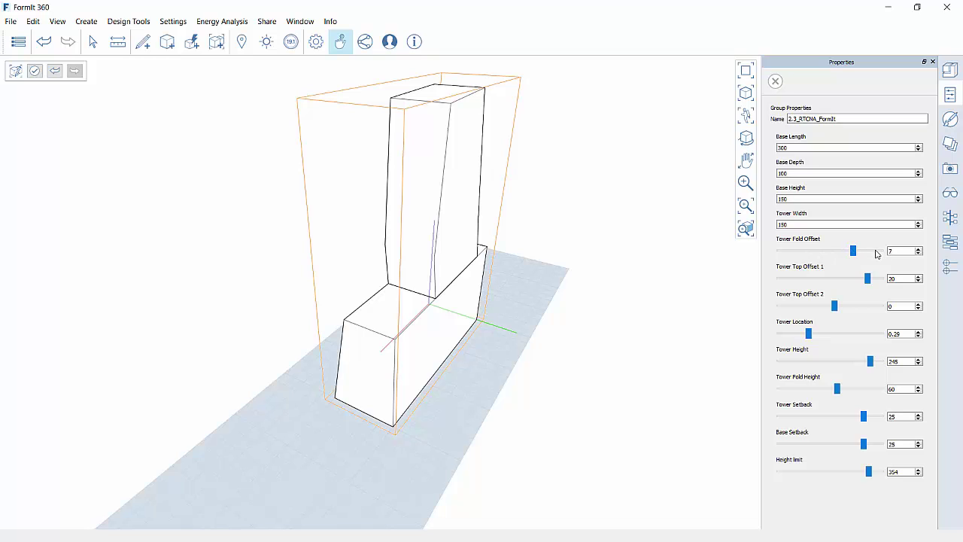
left_click_drag(850, 250, 860, 251)
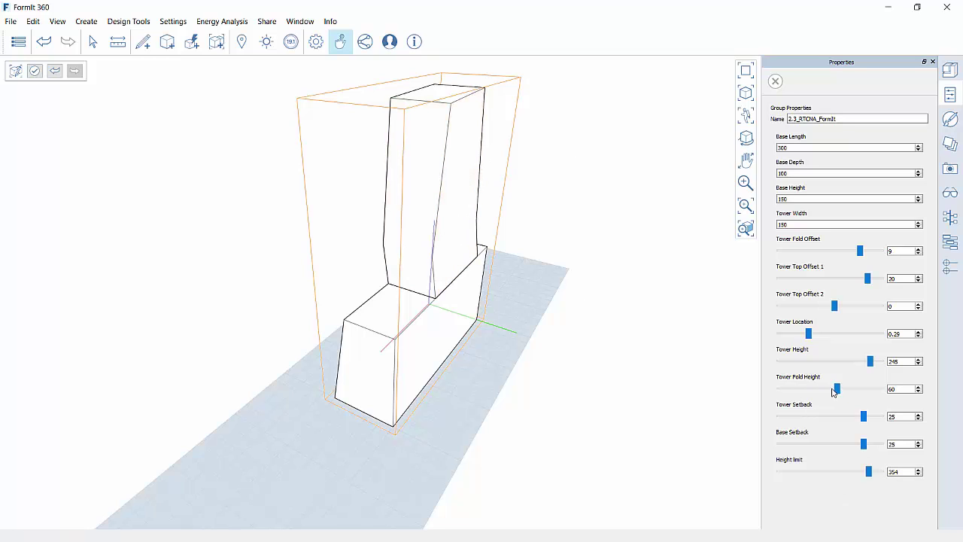
left_click_drag(837, 389, 865, 389)
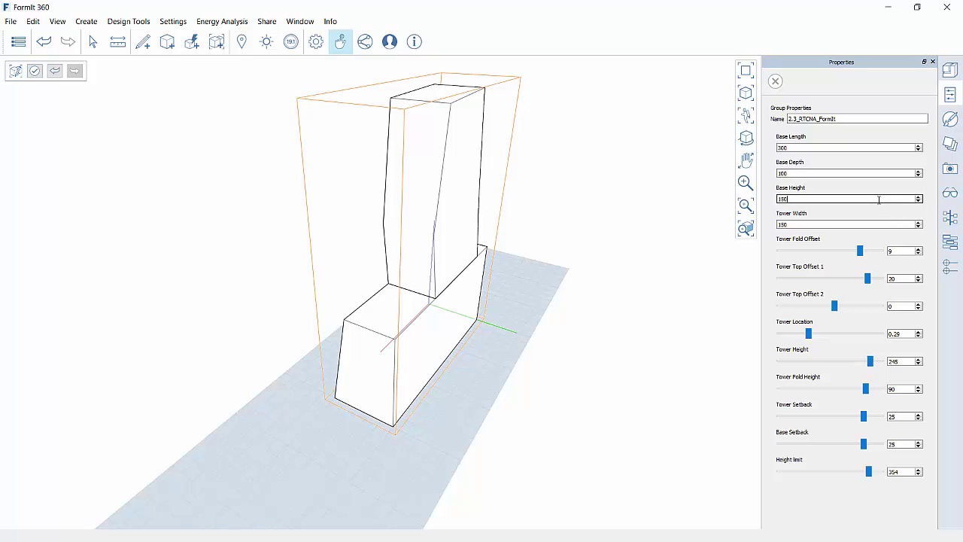
Step: Set the building group's Base Height to 30 and finish editing the group
double_click(843, 200)
type("30")
key("Return")
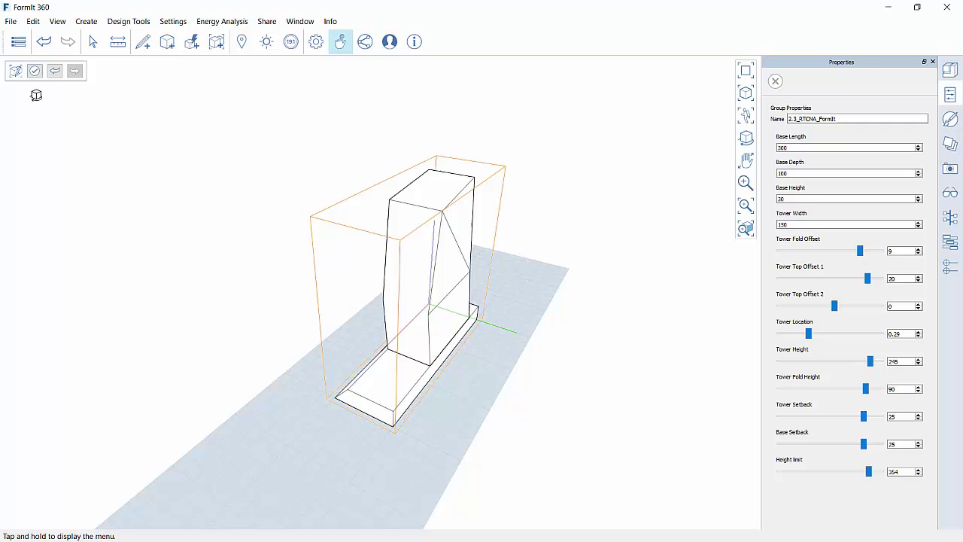
left_click(35, 71)
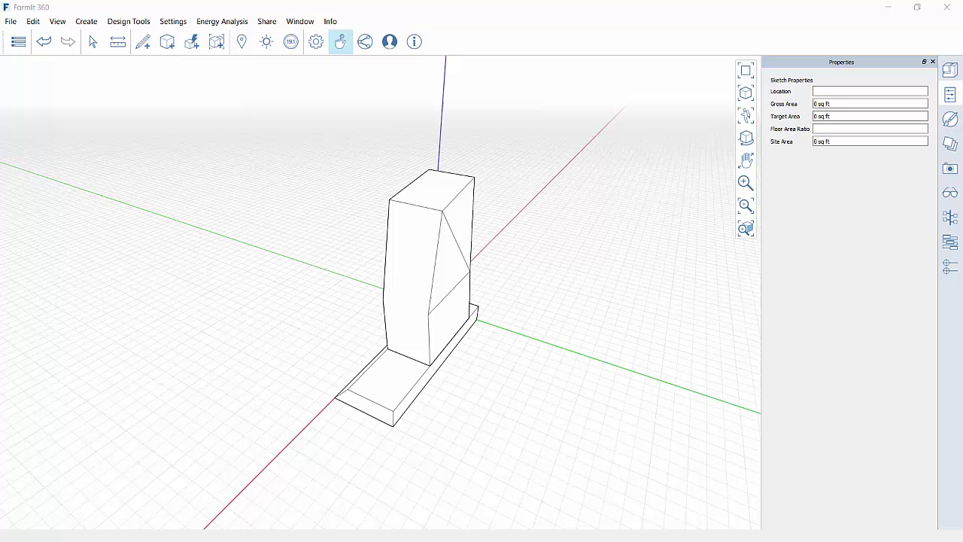
Step: Switch to the Quad model in the FormIt web app and open its Insight 360 energy analysis in a maximized window
left_click(893, 11)
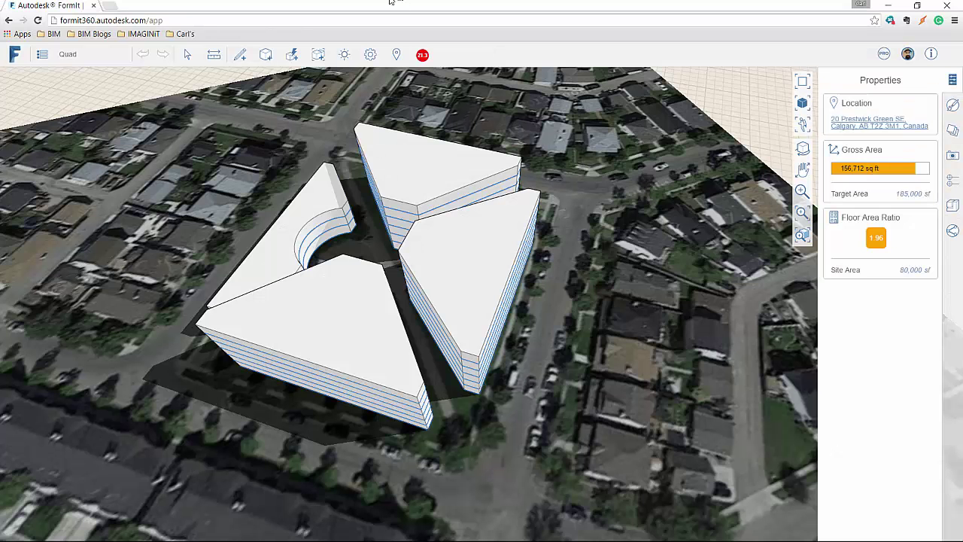
left_click(423, 57)
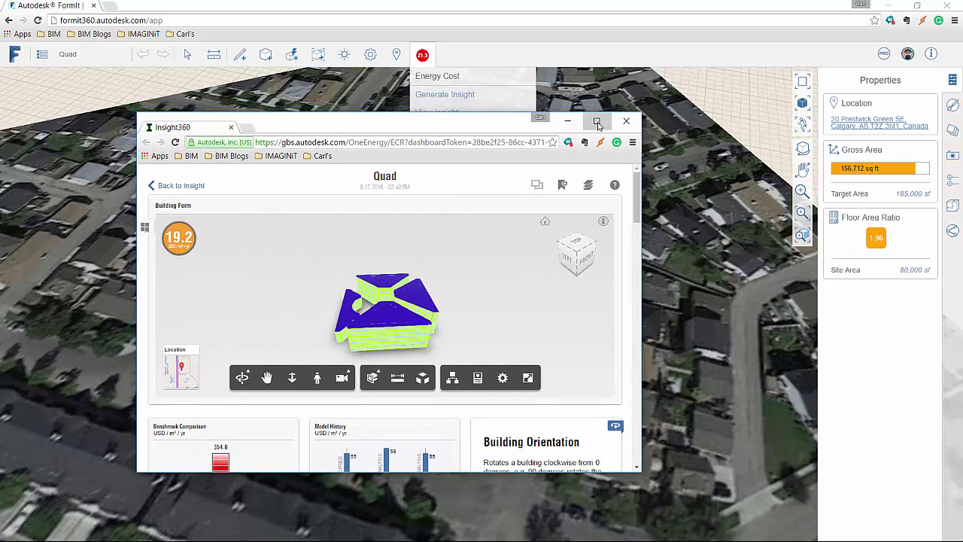
left_click(584, 118)
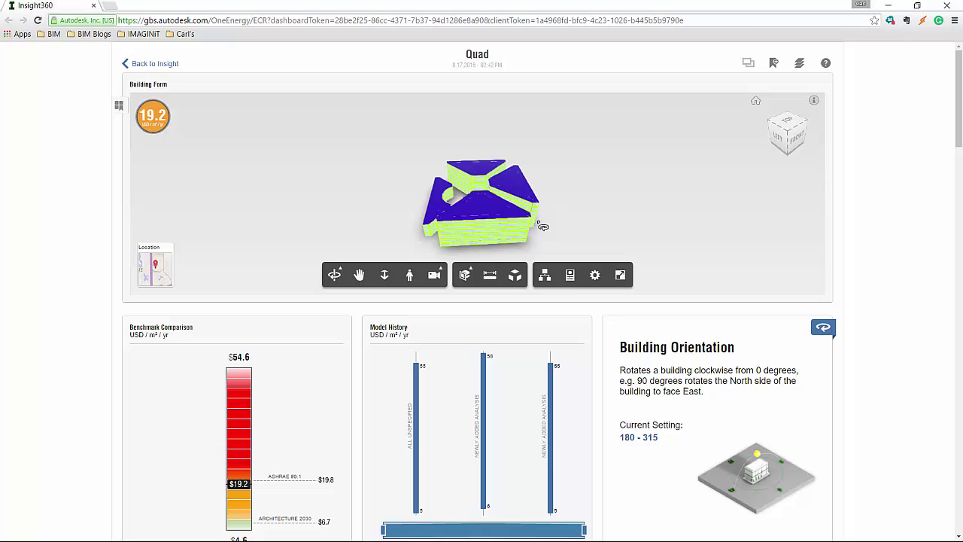
Step: Examine the energy cost effect of the glass type options for Window Glass - South
scroll(607, 377, "down", 2)
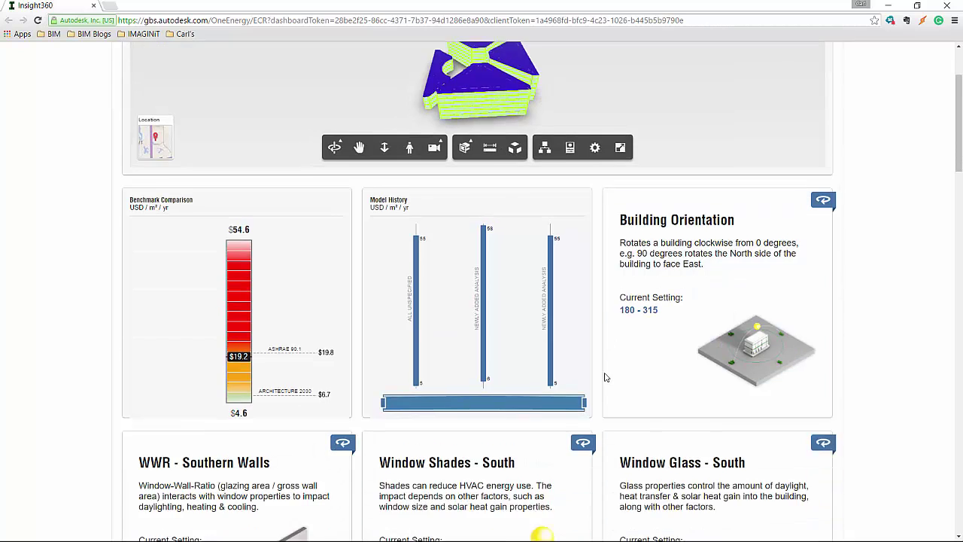
scroll(577, 376, "down", 5)
scroll(509, 328, "up", 2)
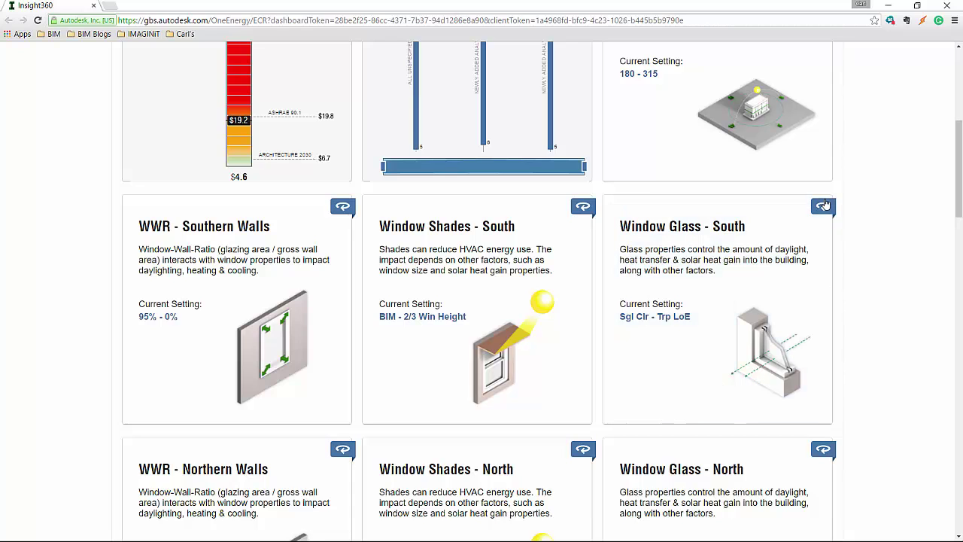
left_click(823, 205)
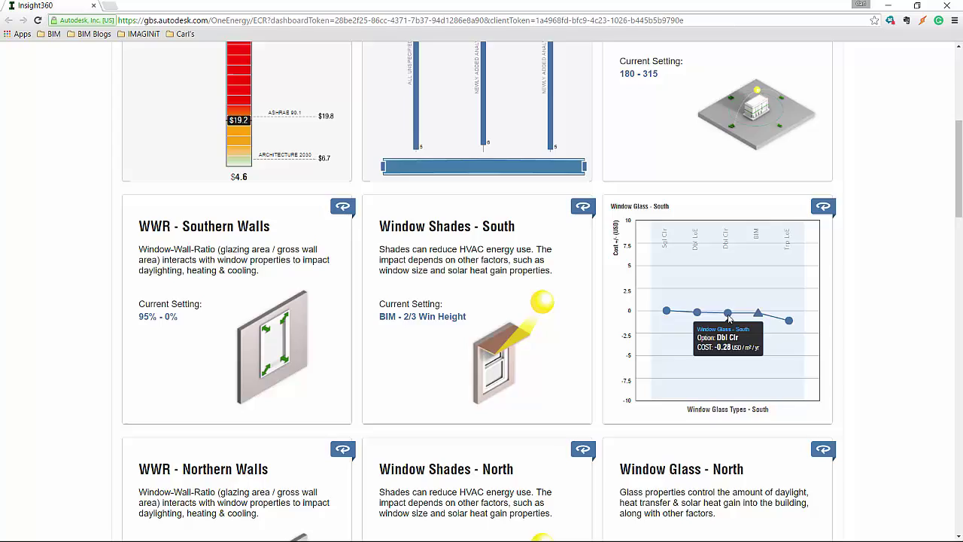
left_click(728, 319)
mouse_move(451, 389)
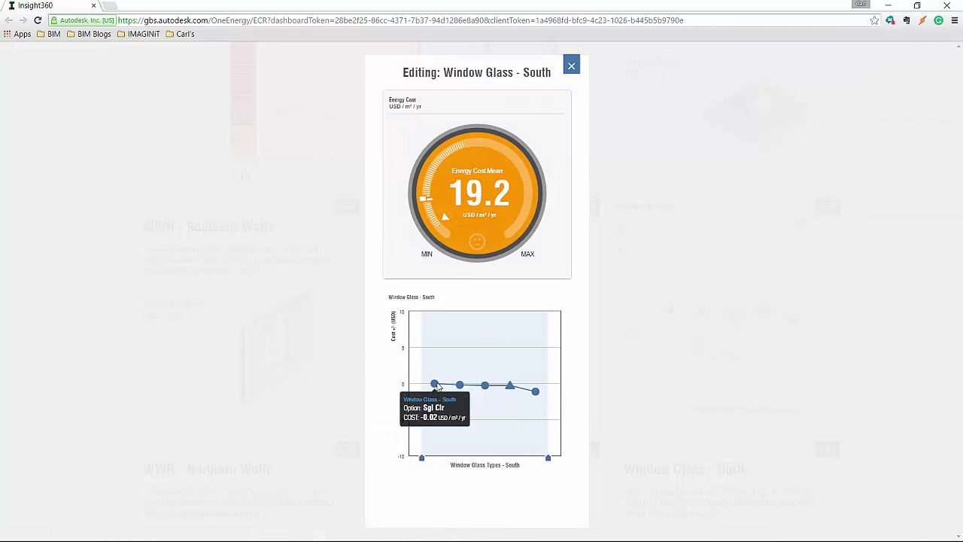
mouse_move(537, 392)
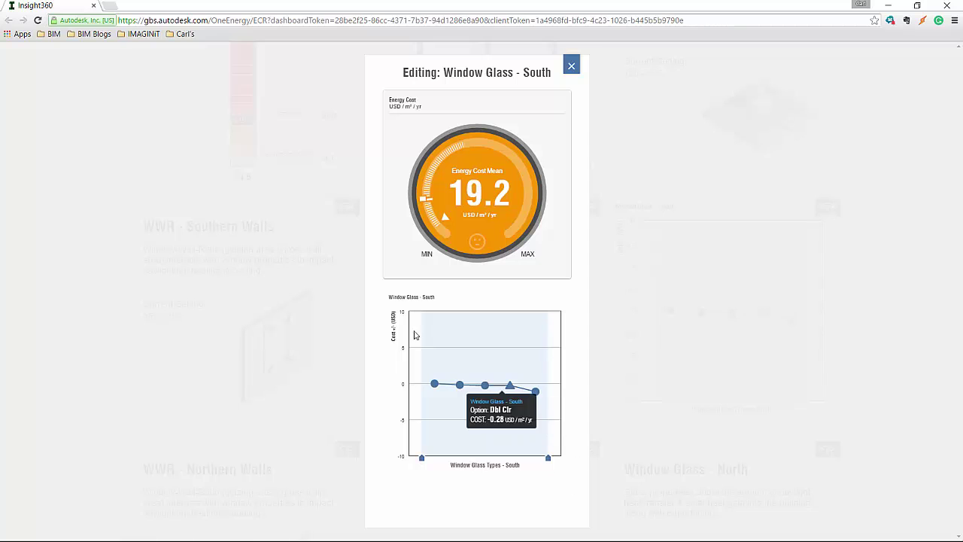
left_click(571, 66)
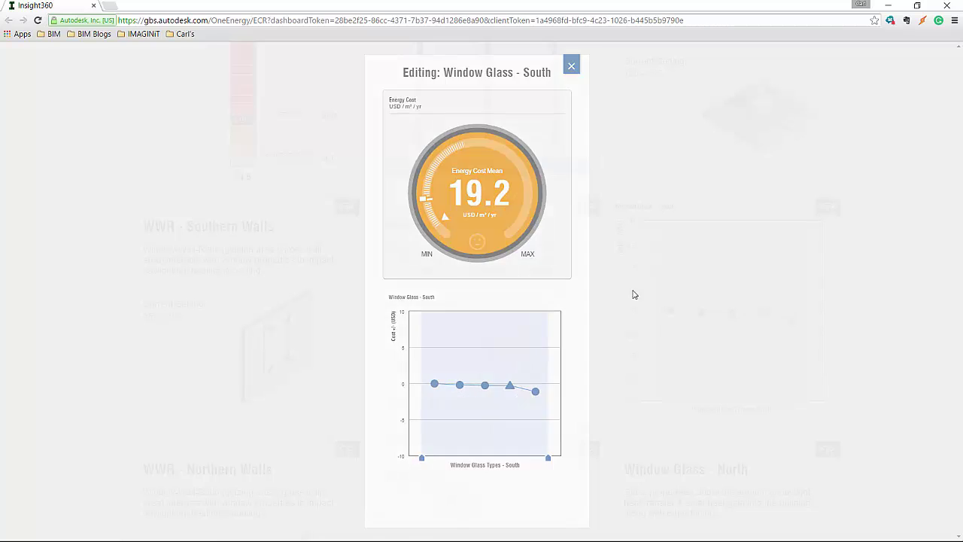
Step: Narrow the Window Shades - West range to the options from 1/3 Win Height to 2/3 Win Height
scroll(503, 295, "down", 2)
scroll(503, 296, "down", 2)
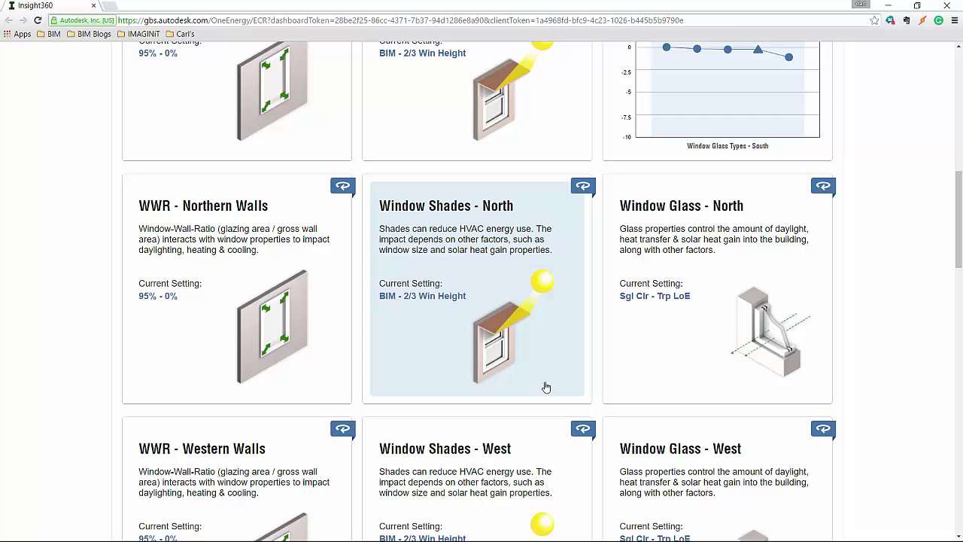
scroll(518, 374, "down", 2)
scroll(510, 320, "down", 2)
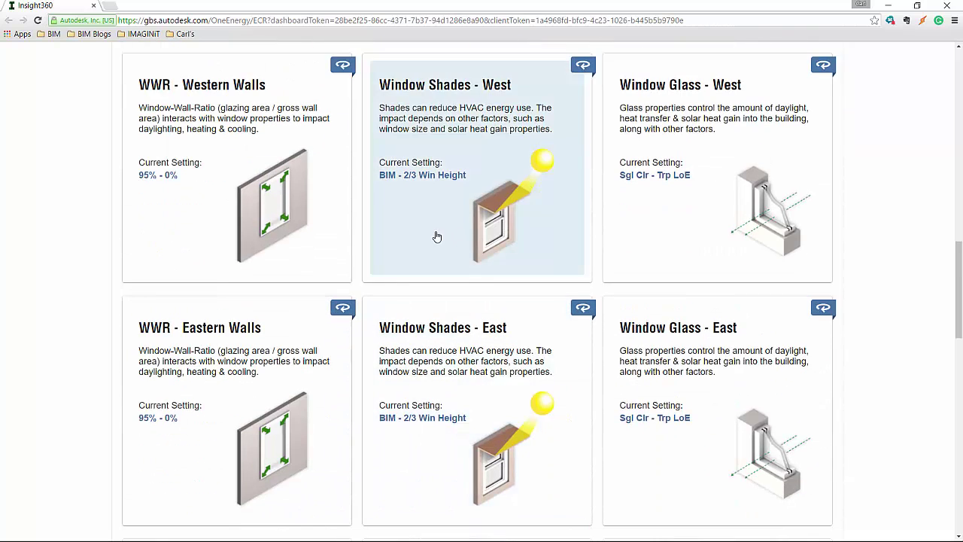
left_click(437, 235)
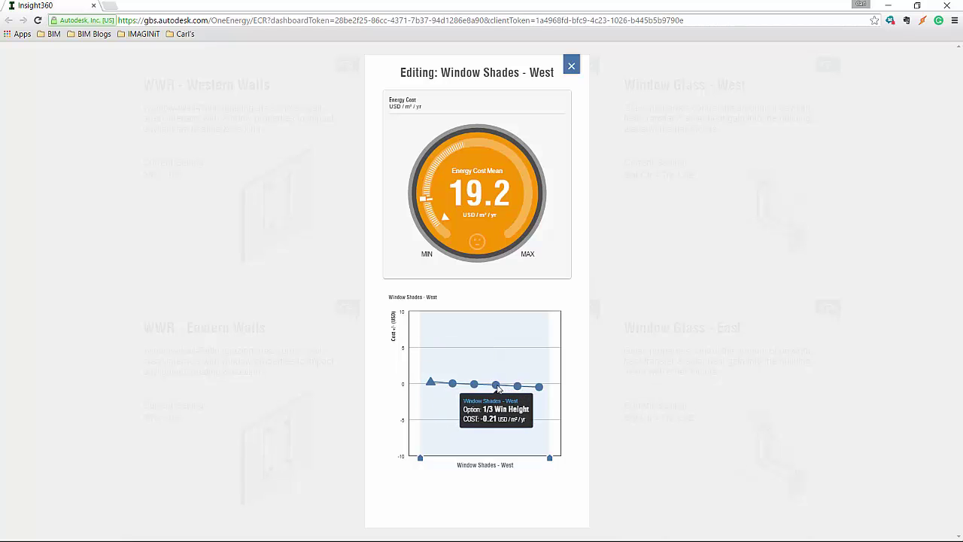
left_click_drag(420, 458, 484, 458)
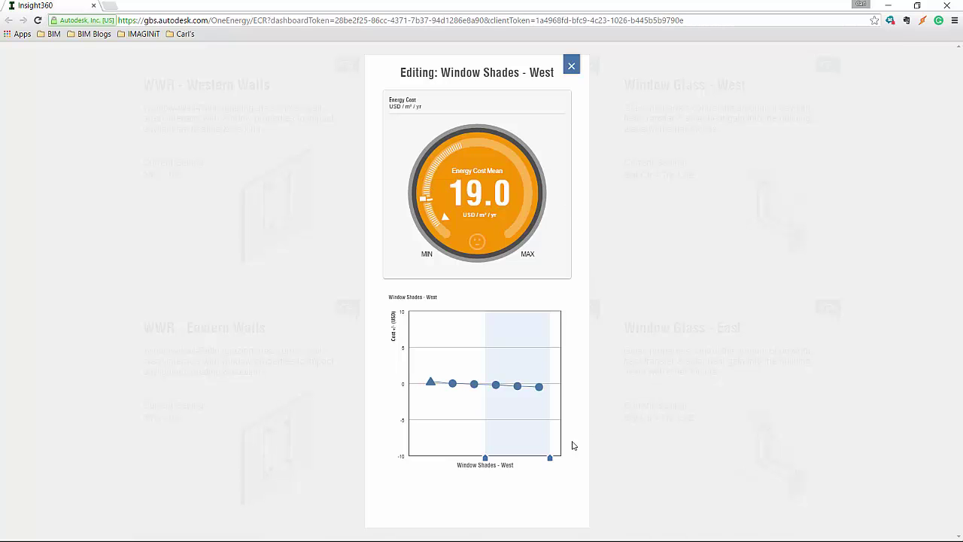
Step: Narrow the Window Shades - West range to only 2/3 Win Height and check the Model History results
left_click_drag(486, 458, 528, 458)
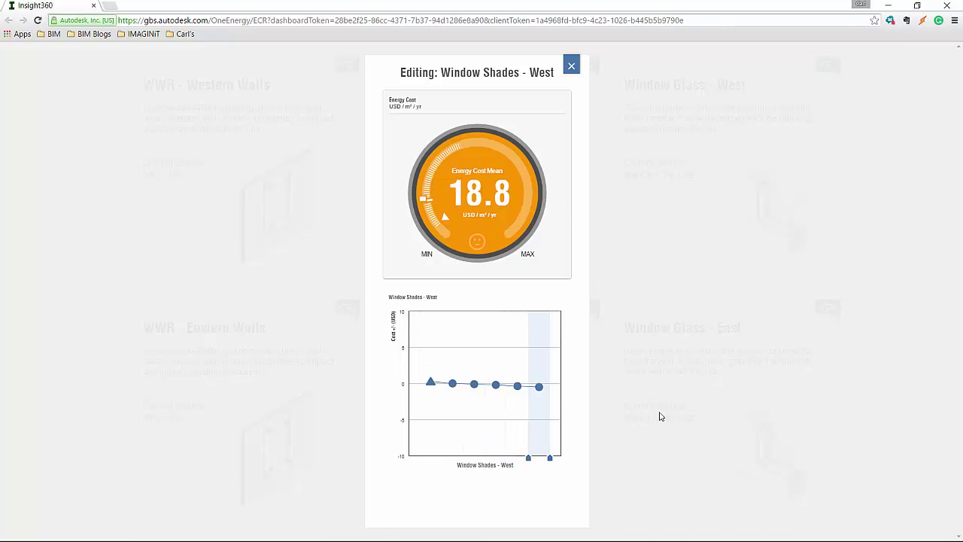
left_click(571, 66)
scroll(416, 387, "up", 6)
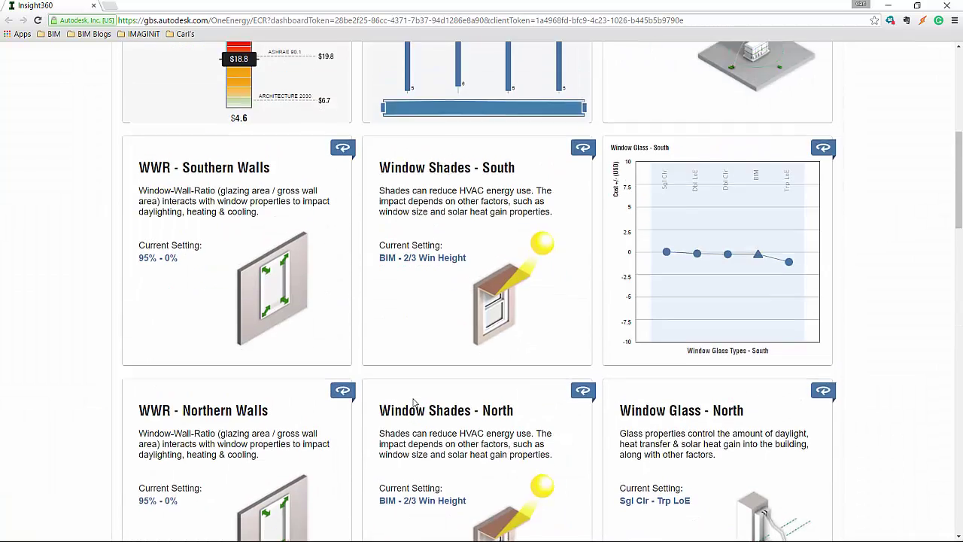
scroll(413, 403, "up", 4)
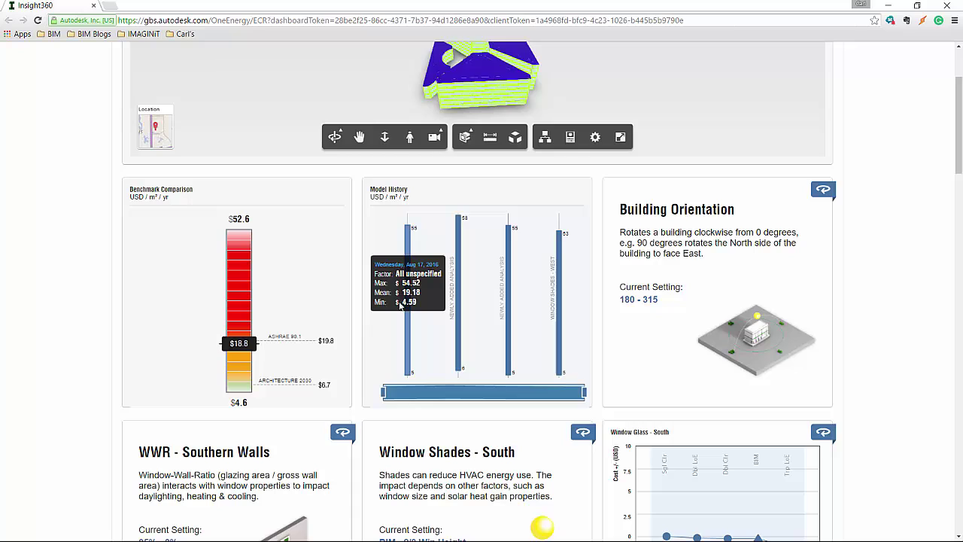
Step: Review the Building Orientation cost chart and narrow its range to the options from 270 to 315
scroll(425, 335, "down", 6)
scroll(444, 335, "up", 5)
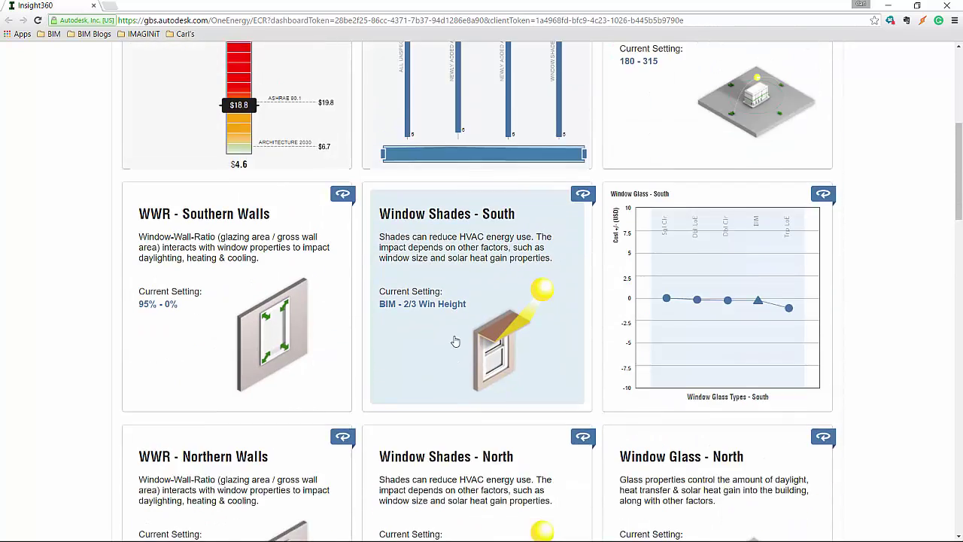
left_click(824, 103)
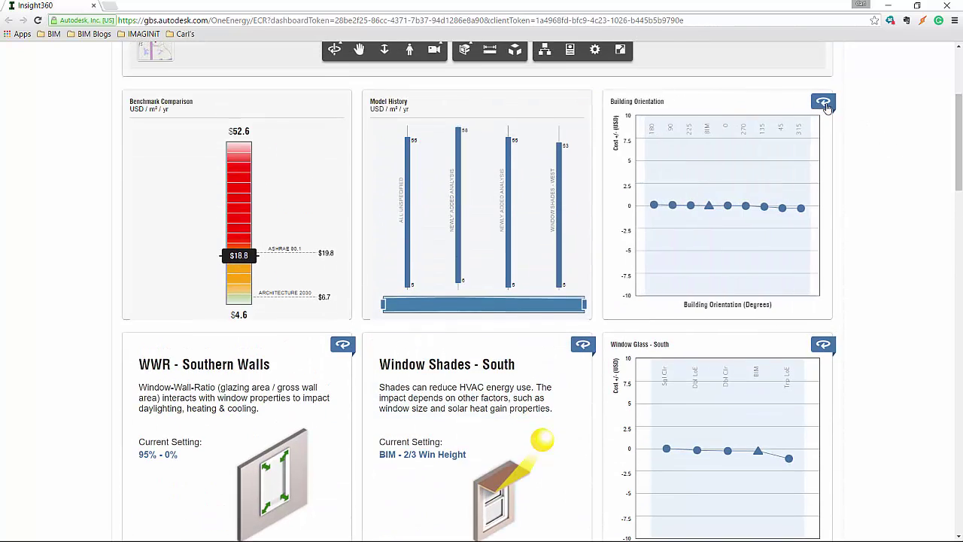
mouse_move(654, 226)
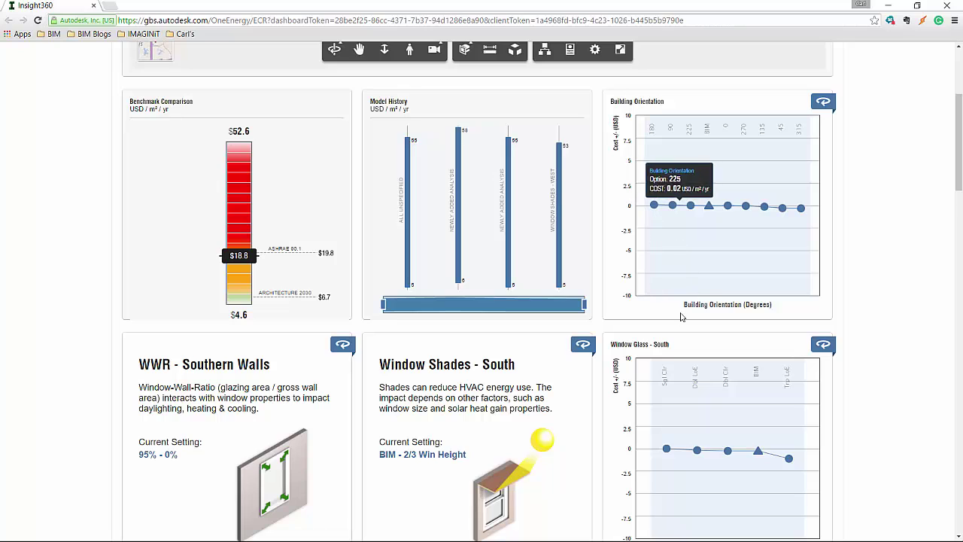
left_click(693, 207)
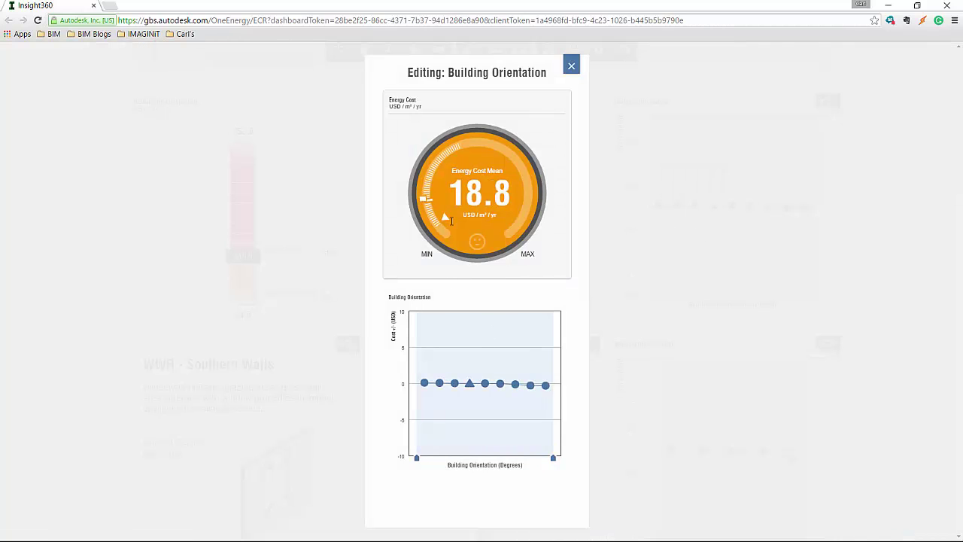
left_click_drag(420, 461, 493, 470)
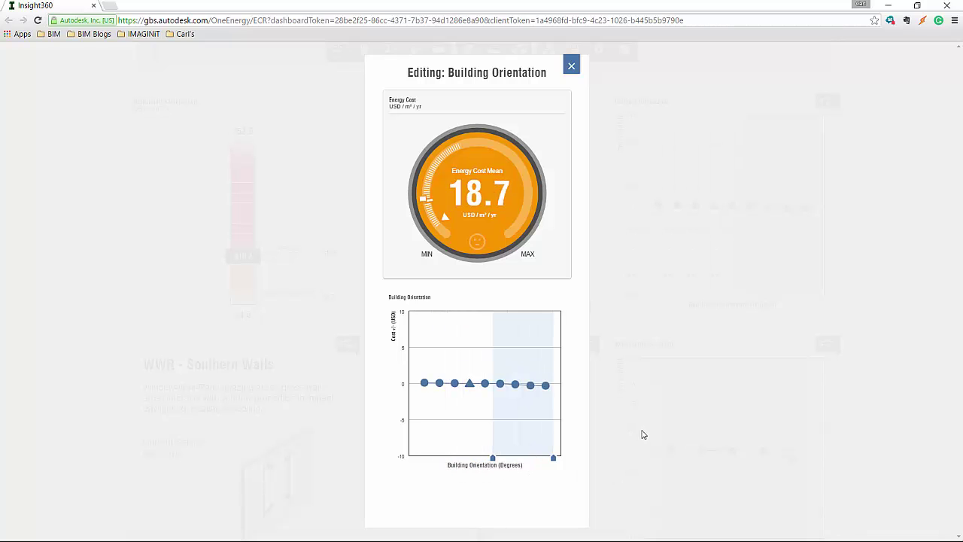
left_click(565, 72)
scroll(114, 380, "up", 3)
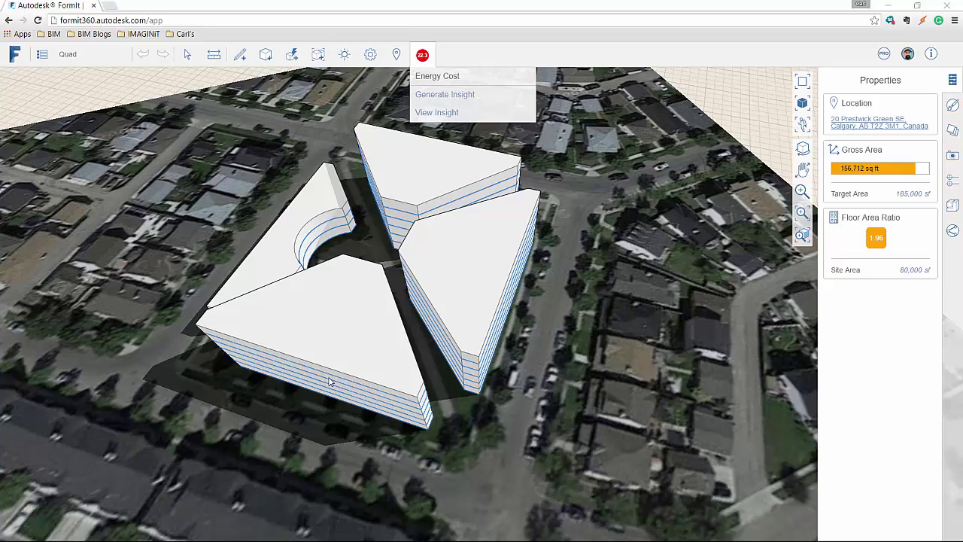
Step: Return to the Quad model in FormIt and set its shadow date to May 1 and time to 1:12 PM
left_click(591, 132)
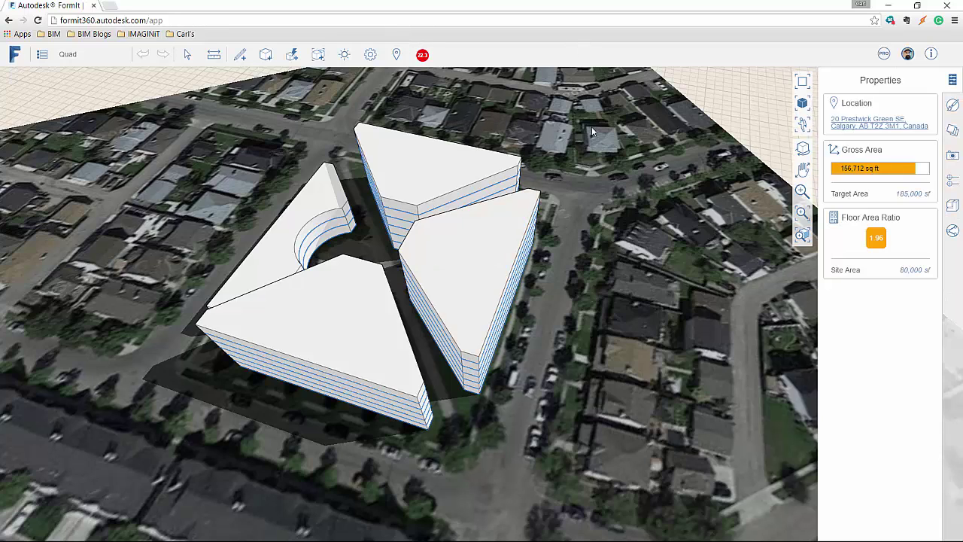
left_click(346, 58)
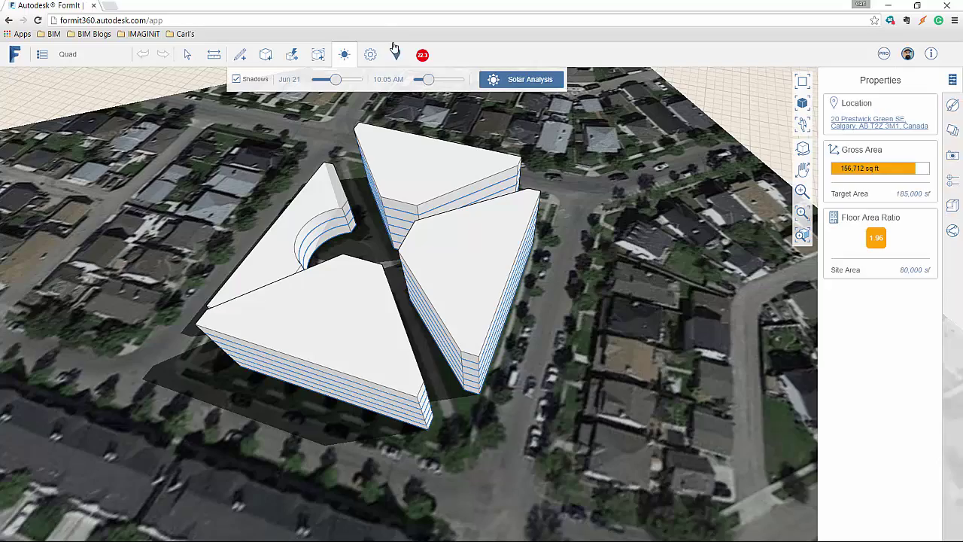
mouse_move(335, 80)
left_mouse_down()
mouse_move(354, 80)
mouse_move(315, 81)
mouse_move(328, 81)
left_mouse_up()
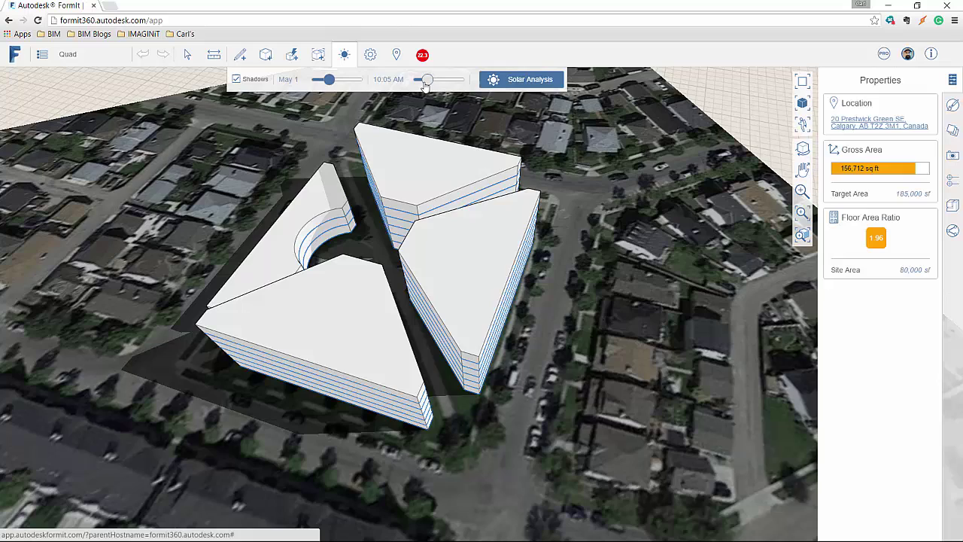
mouse_move(426, 82)
left_mouse_down()
mouse_move(452, 81)
mouse_move(438, 80)
left_mouse_up()
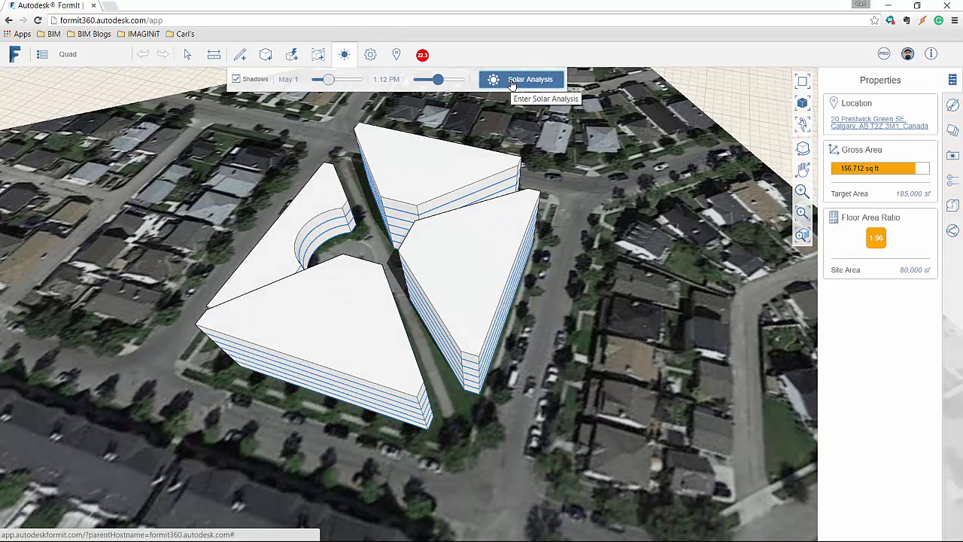
Step: Run a Month Peak solar analysis for April on the two adjacent triangular buildings nearest the foreground
left_click(519, 80)
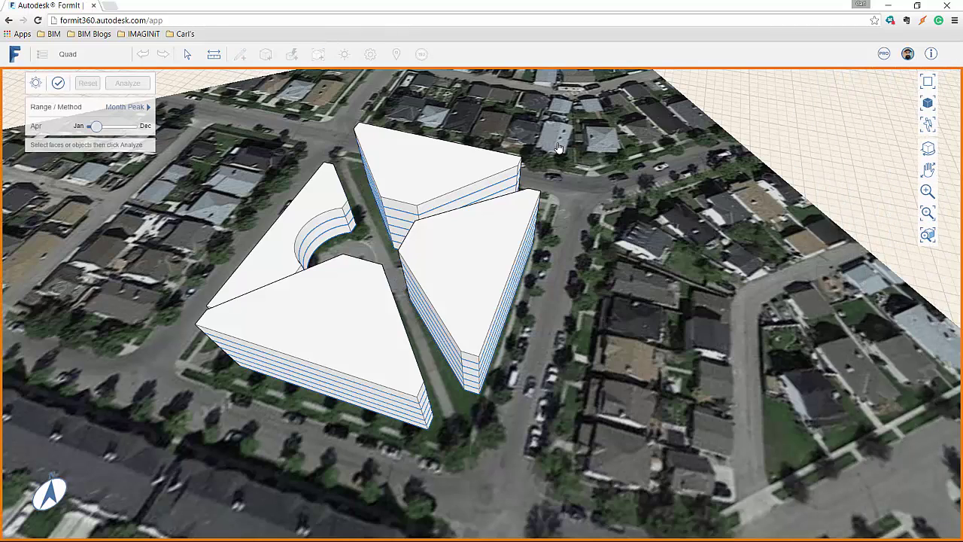
left_click(149, 110)
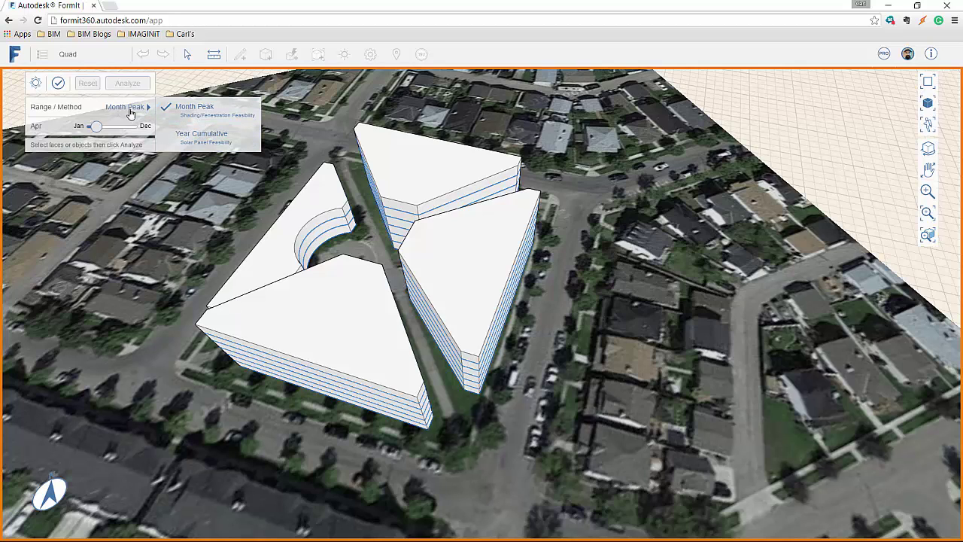
left_click(327, 343)
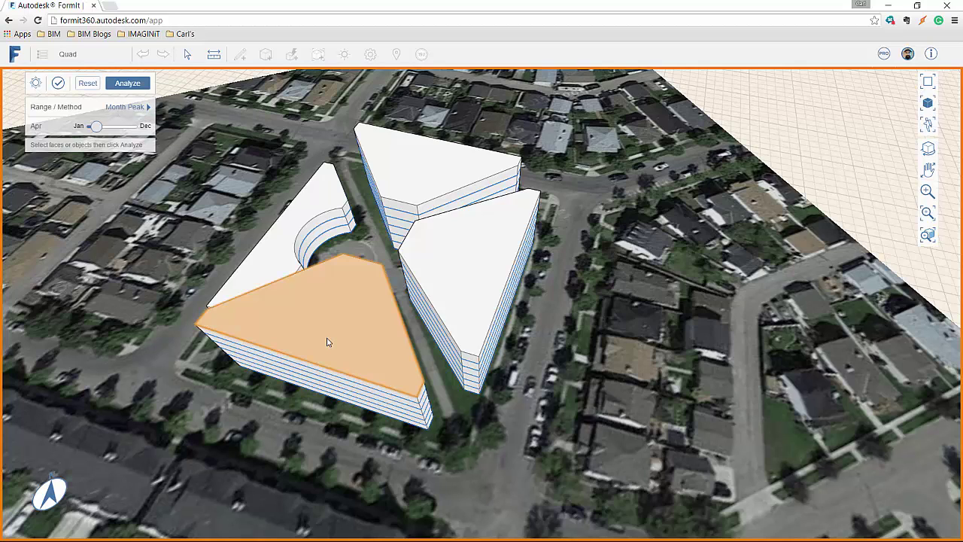
left_click(474, 294, "shift")
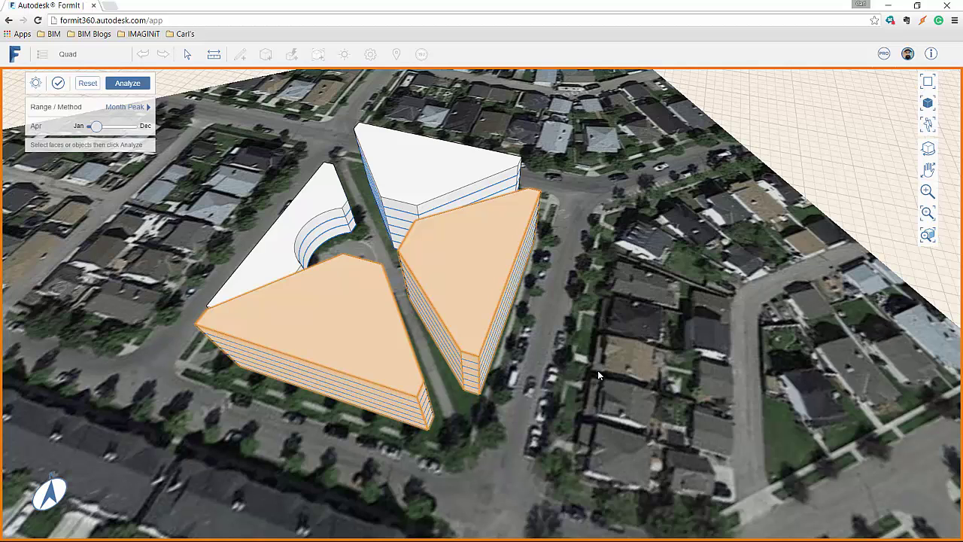
left_click(128, 83)
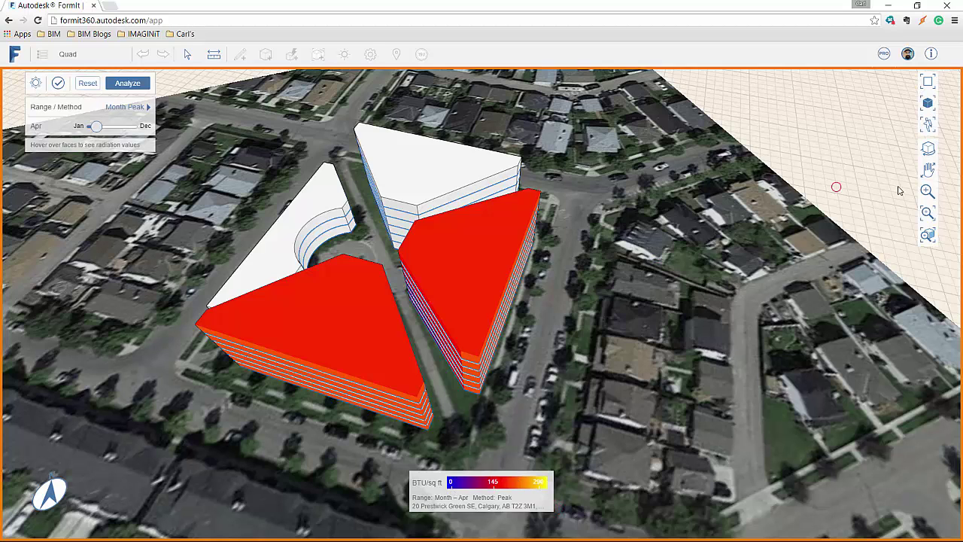
Step: Compare the peak solar radiation on the analyzed buildings for November and July from a low viewing angle
left_click_drag(801, 271, 786, 181)
left_click_drag(96, 126, 132, 126)
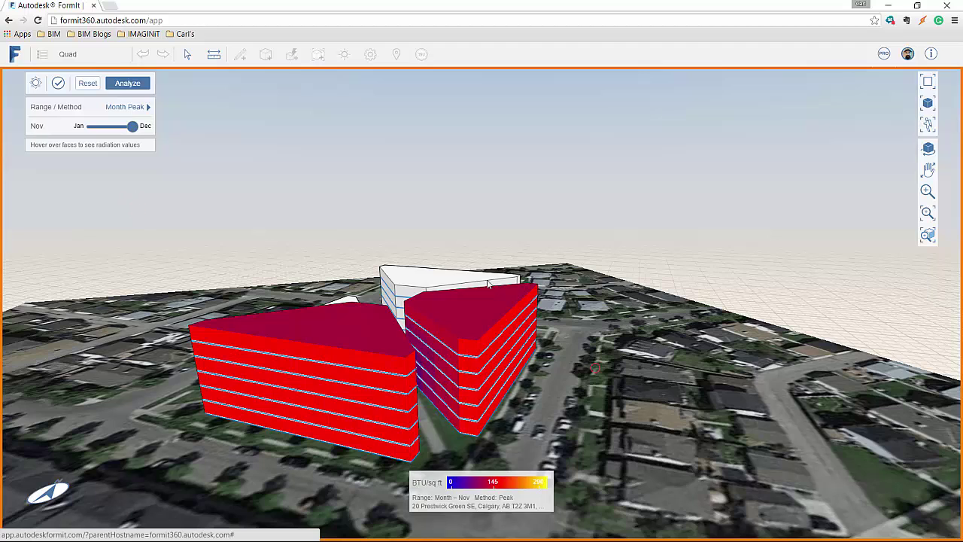
left_click_drag(132, 128, 115, 127)
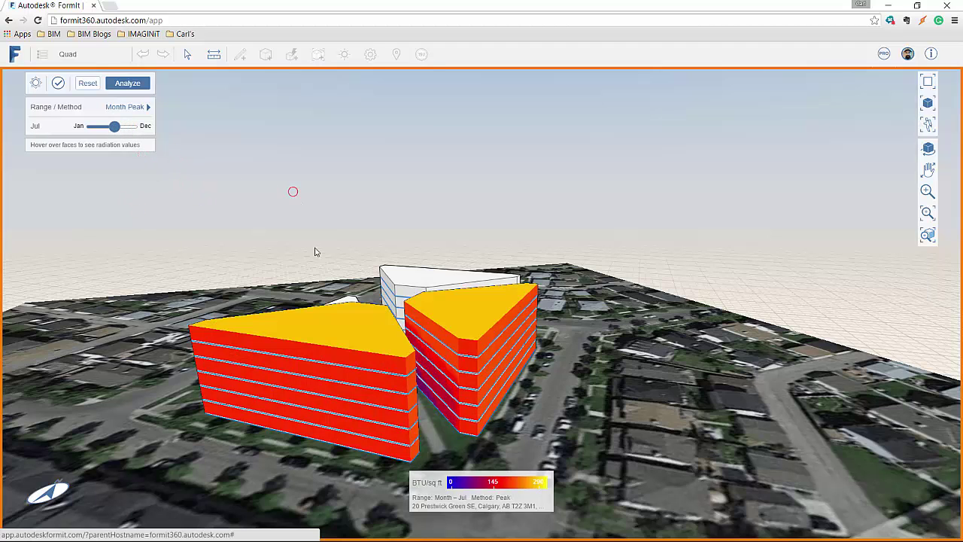
Step: Rerun the solar analysis with the Year Cumulative method, inspect the courtyard-facing walls, and leave the analysis
left_click(148, 107)
left_click(203, 143)
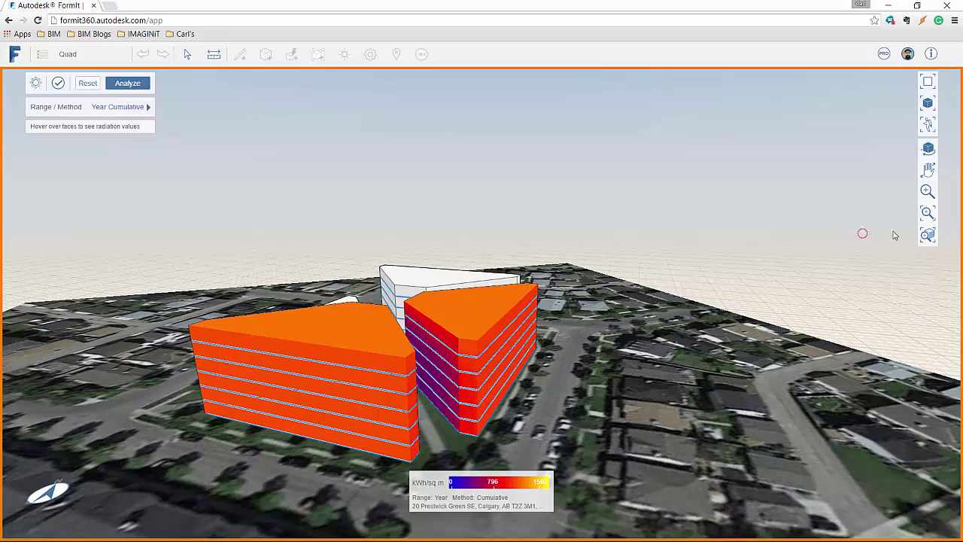
mouse_move(757, 236)
middle_mouse_down()
mouse_move(689, 322)
mouse_move(391, 232)
mouse_move(327, 234)
mouse_move(232, 303)
mouse_move(116, 342)
mouse_move(176, 314)
middle_mouse_up()
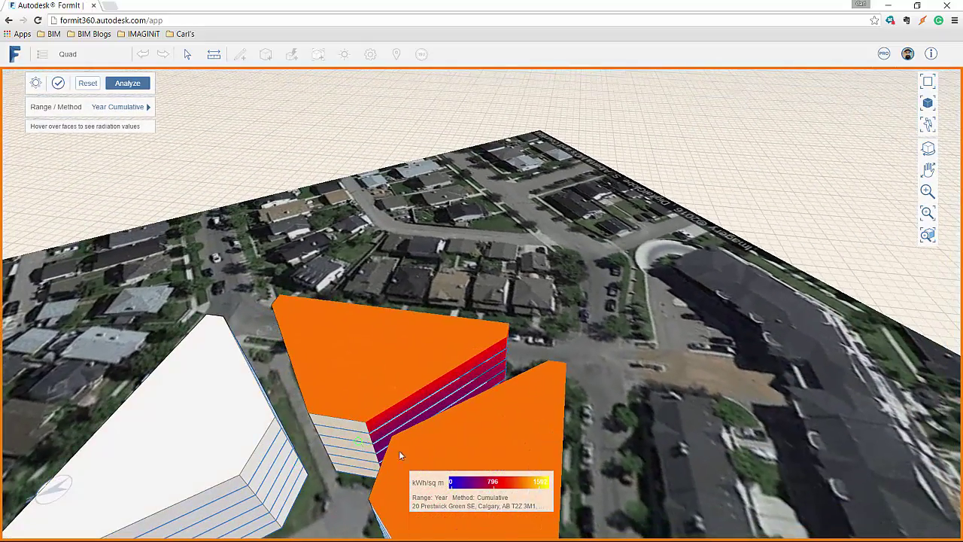
left_click(399, 449)
left_click(146, 83)
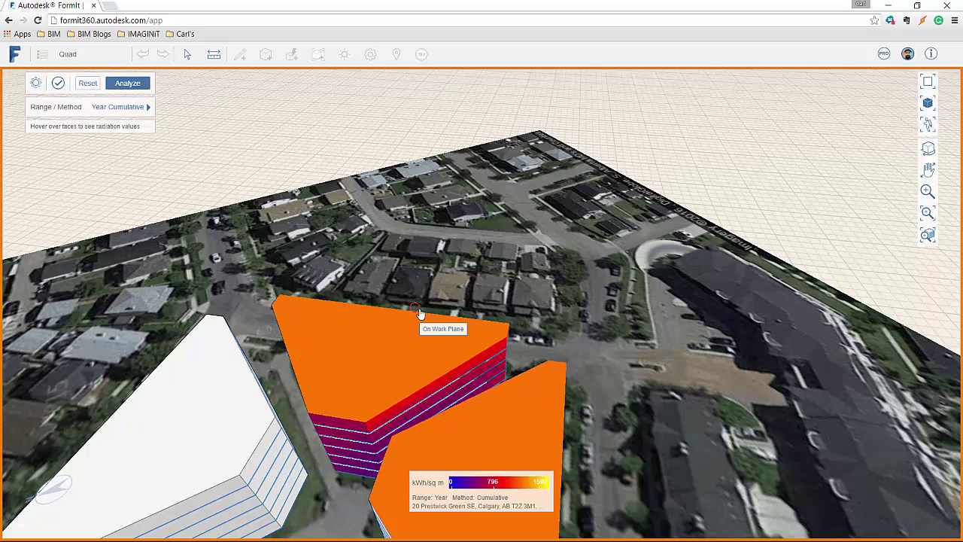
scroll(377, 253, "down", 5)
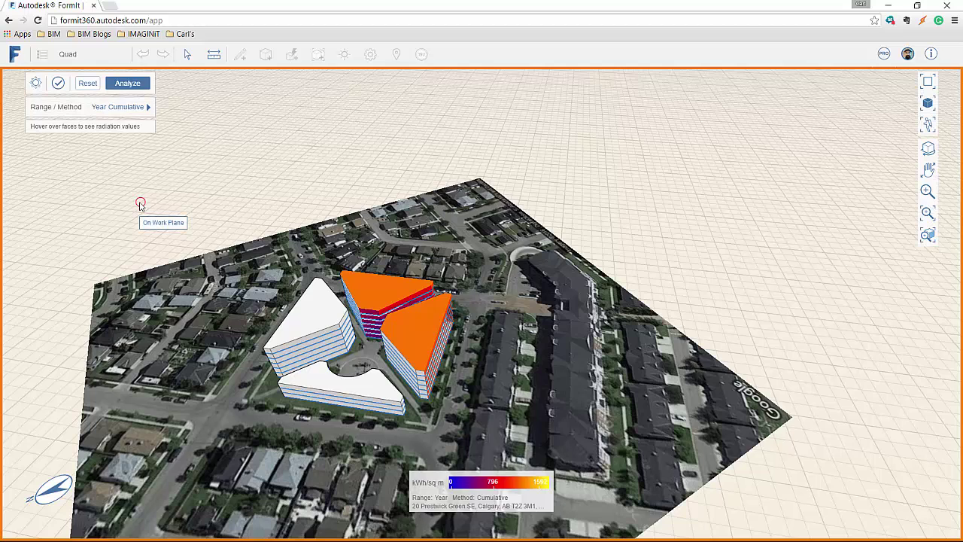
left_click(58, 82)
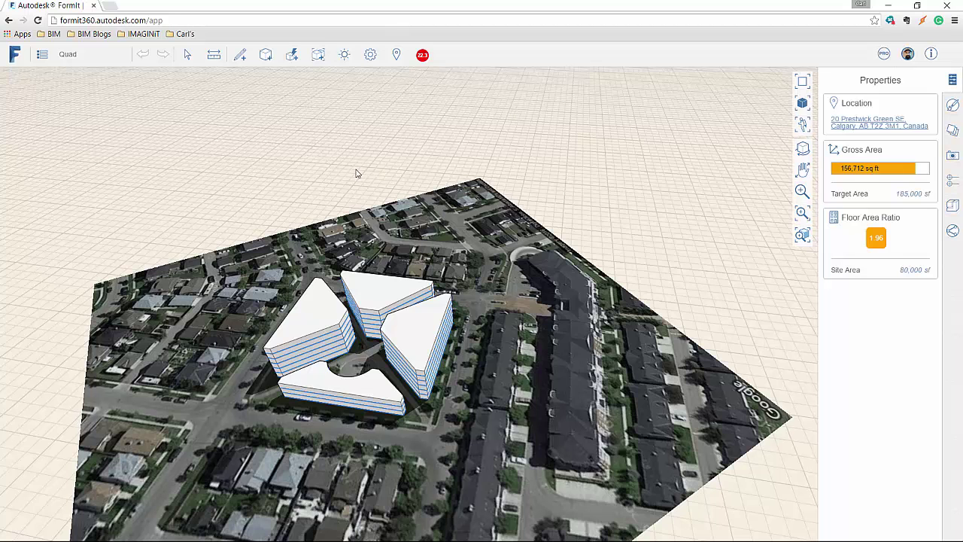
Step: Browse the Autodesk material library for import, previewing the concrete With Stone 1 and the metal Anodized - Blue
scroll(435, 373, "up", 3)
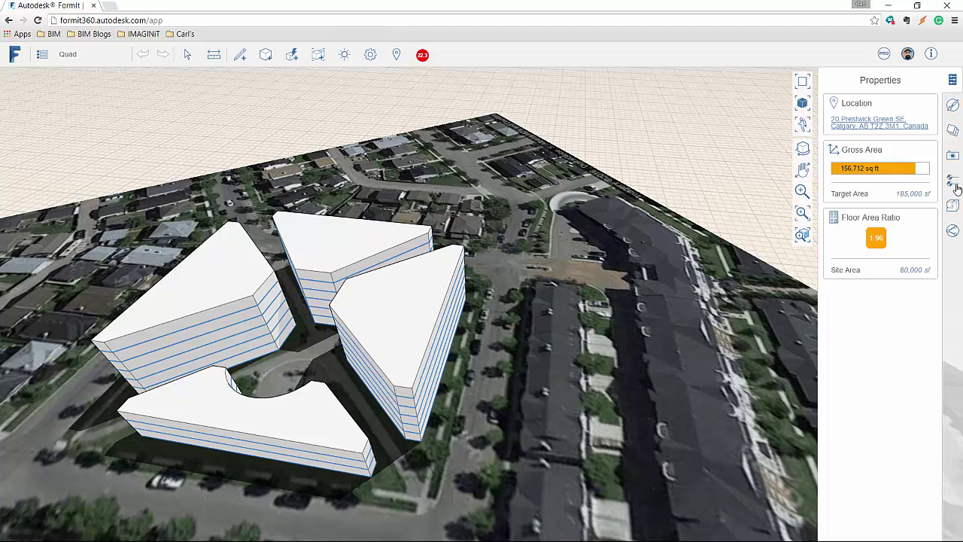
left_click(954, 106)
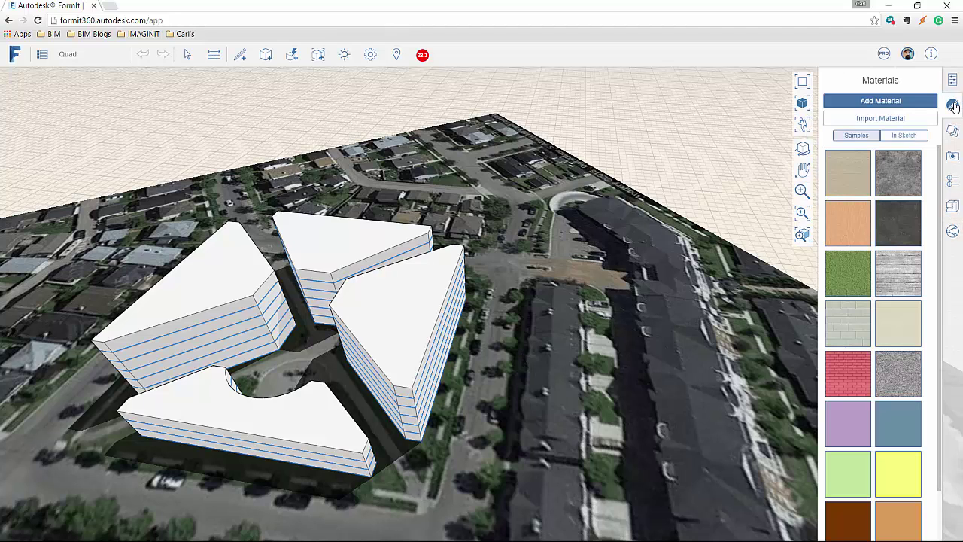
left_click(880, 119)
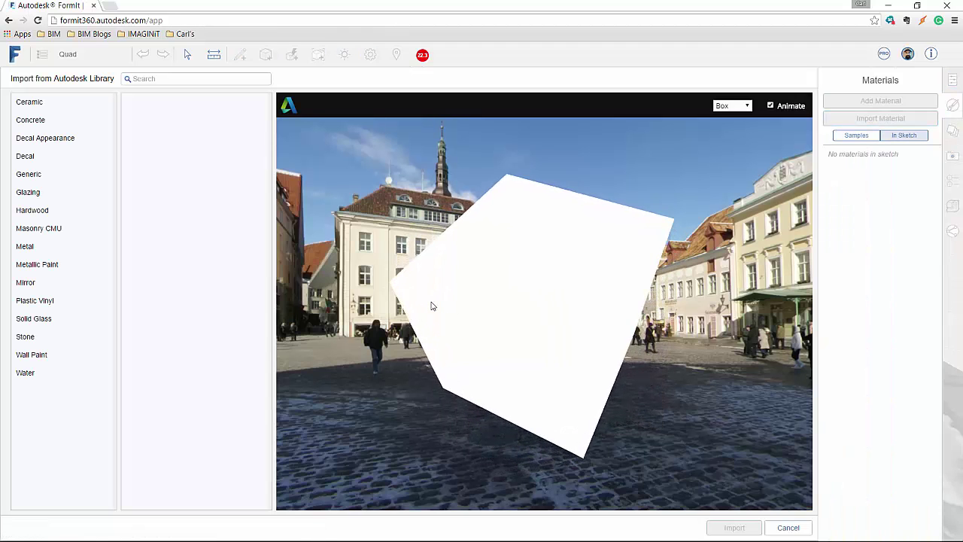
left_click(22, 126)
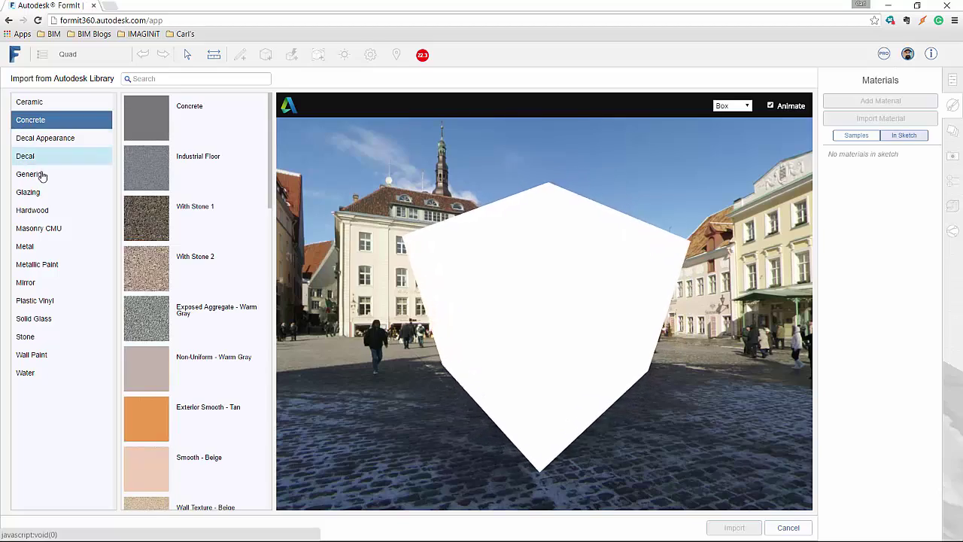
left_click(145, 218)
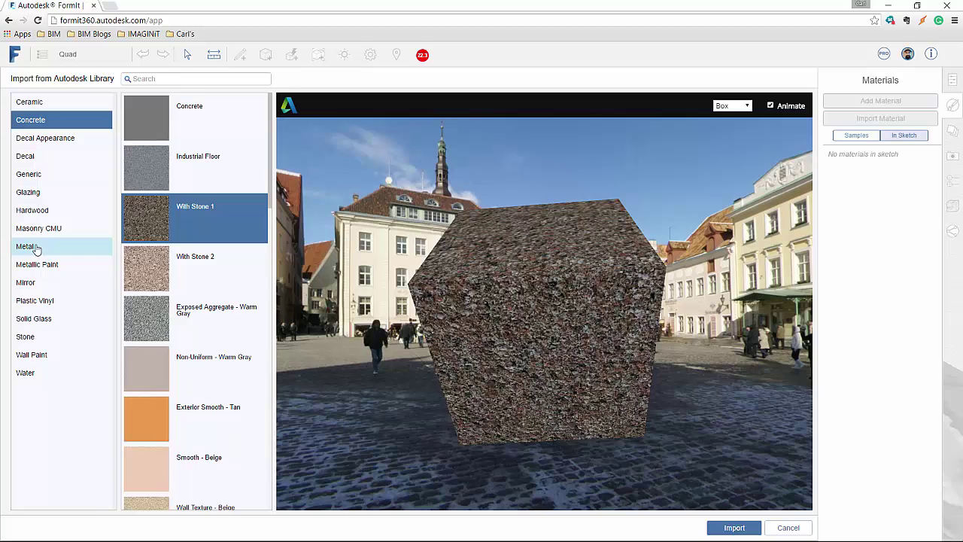
left_click(37, 246)
left_click(210, 418)
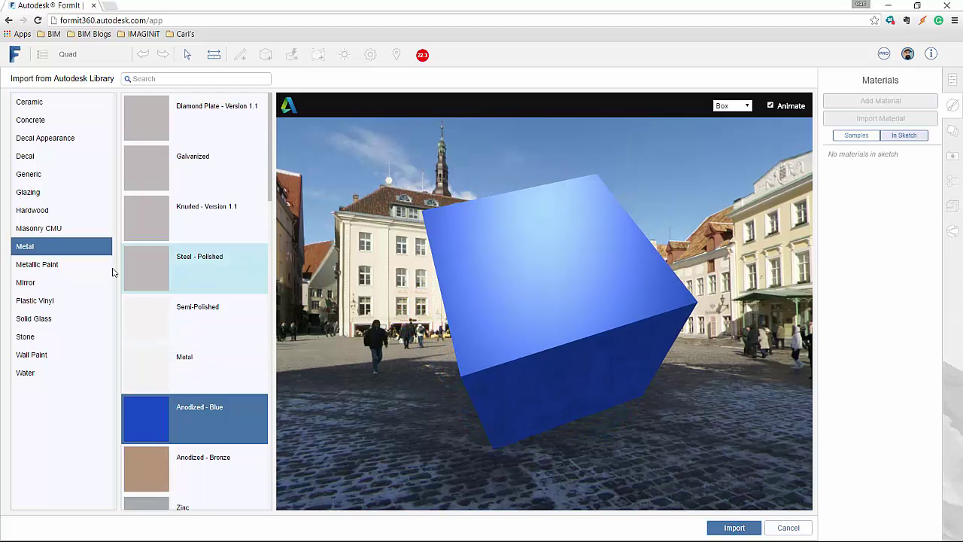
Step: Import the Masonry CMU material 12in Running - Burgundy and paint it onto the triangular building beside the row-house street
left_click(37, 227)
left_click(168, 225)
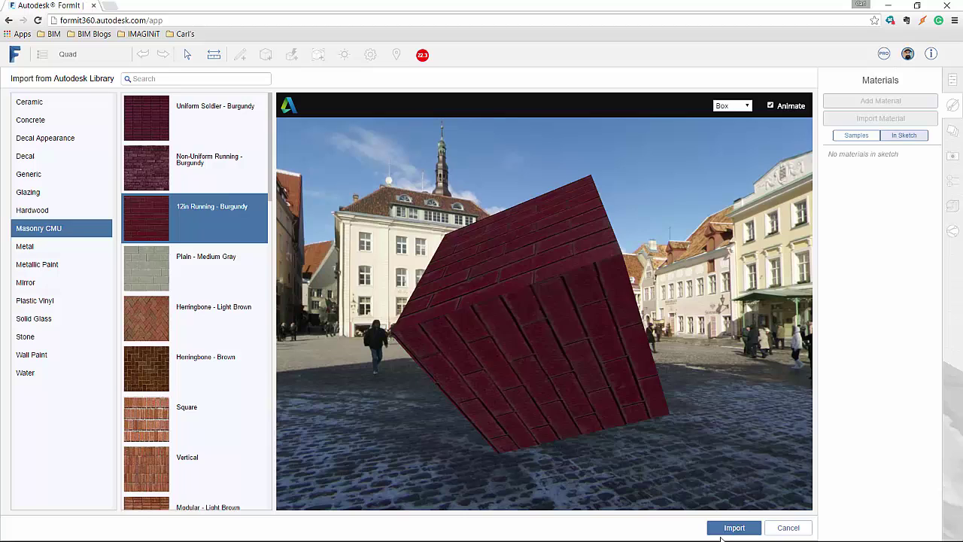
key("Return")
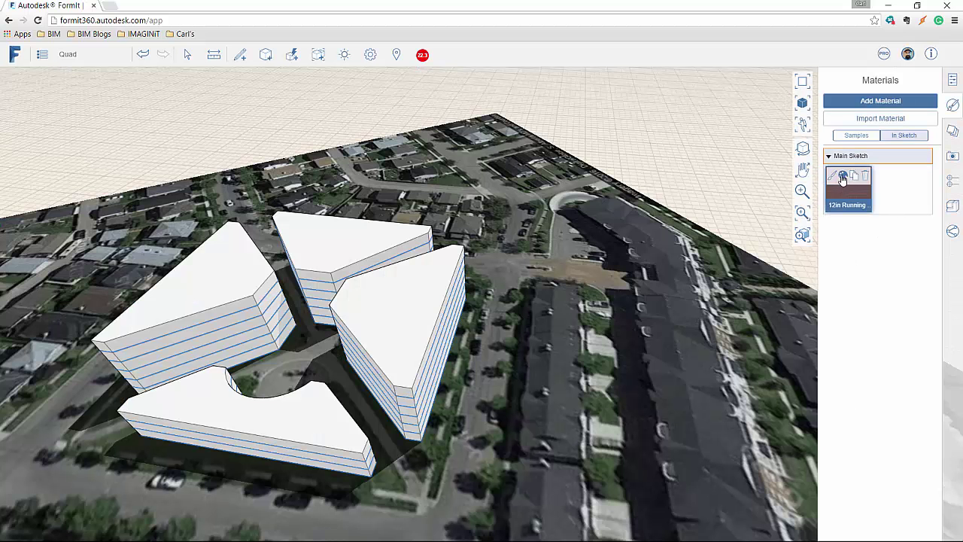
left_click(833, 180)
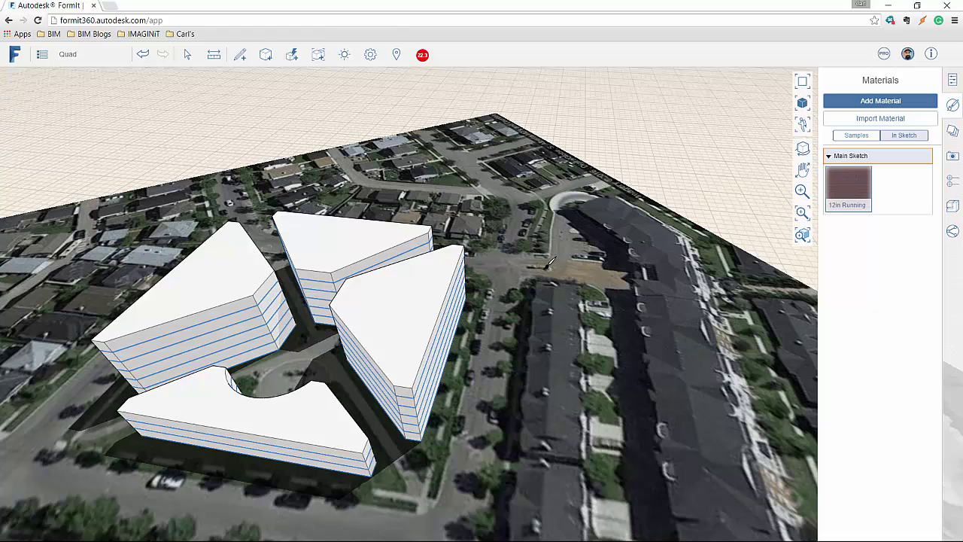
left_click(435, 289)
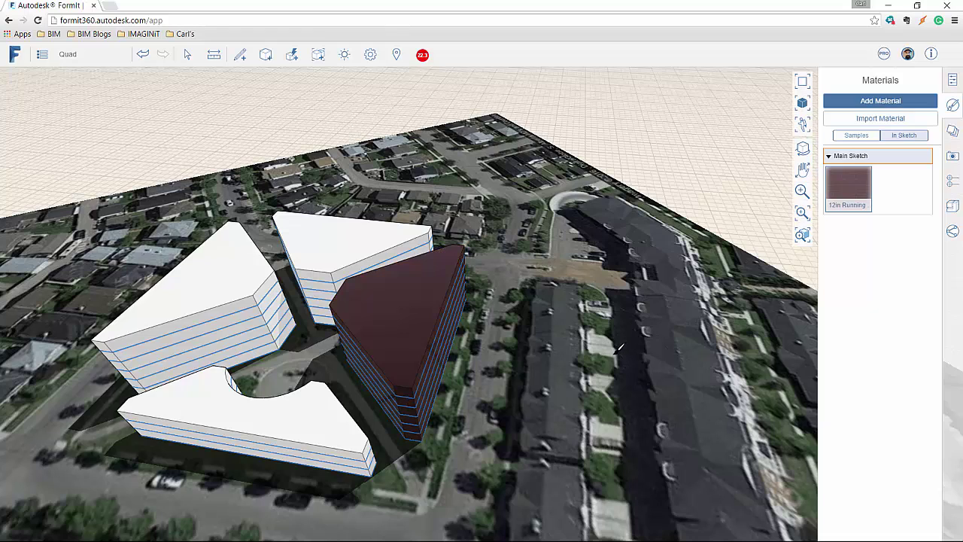
Step: Create a new material and load the Stones image from the Downloads folder as its texture map, keeping the default crop
scroll(418, 379, "up", 10)
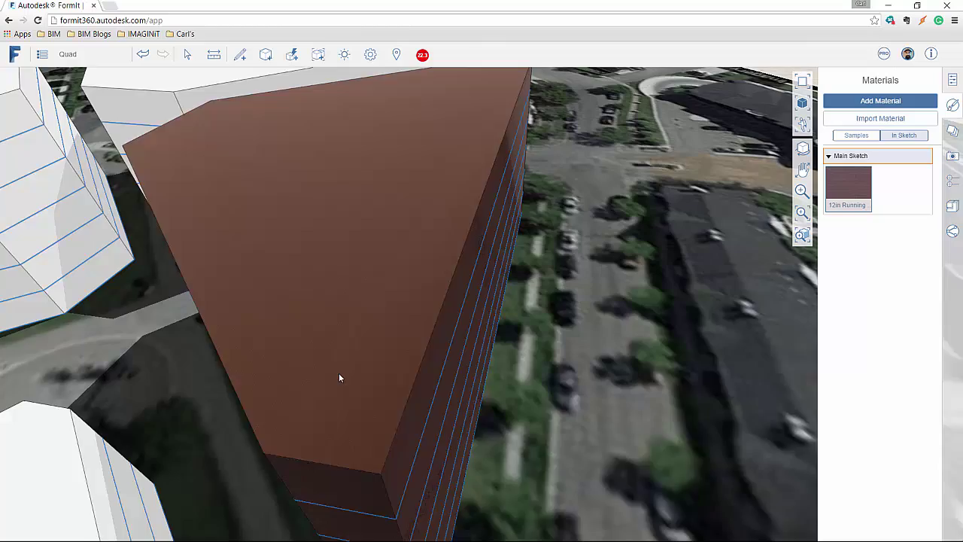
scroll(357, 339, "down", 10)
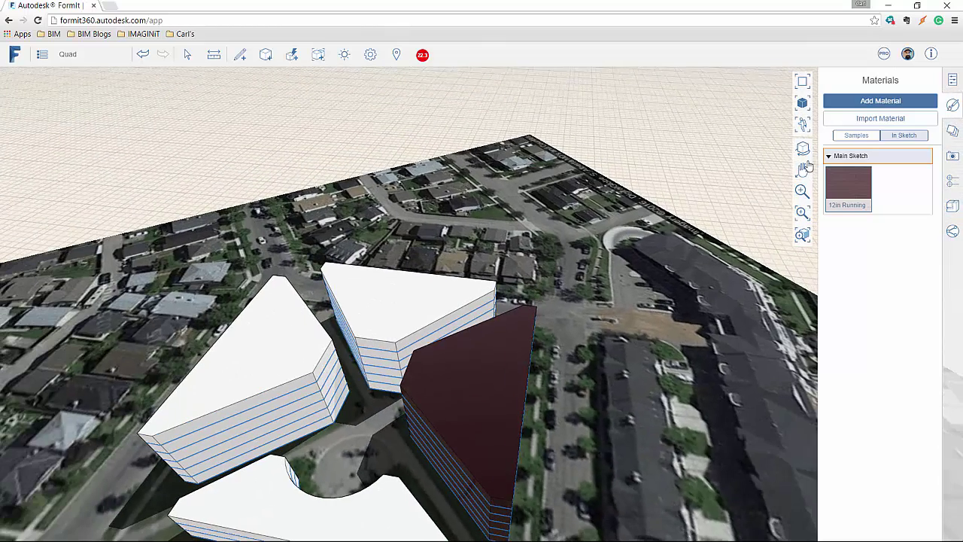
left_click(888, 104)
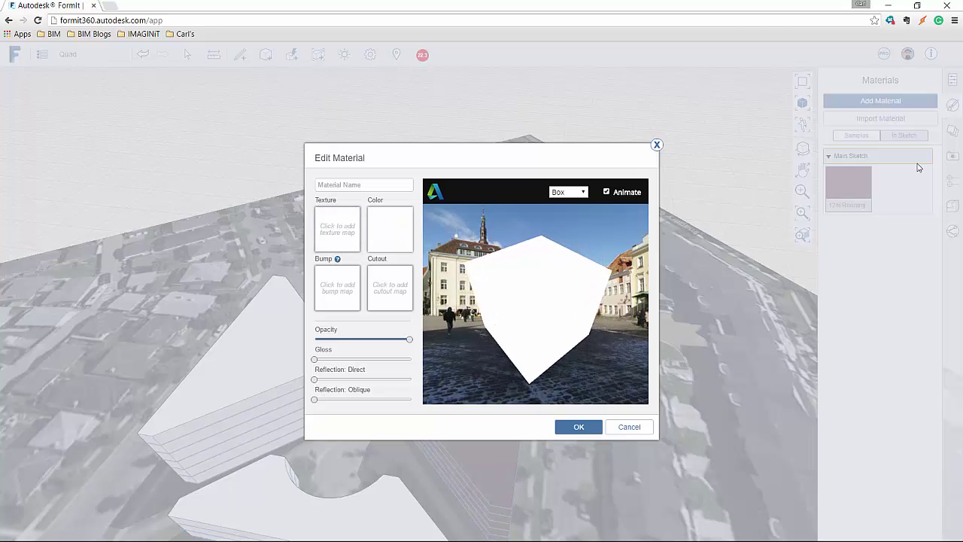
left_click(351, 237)
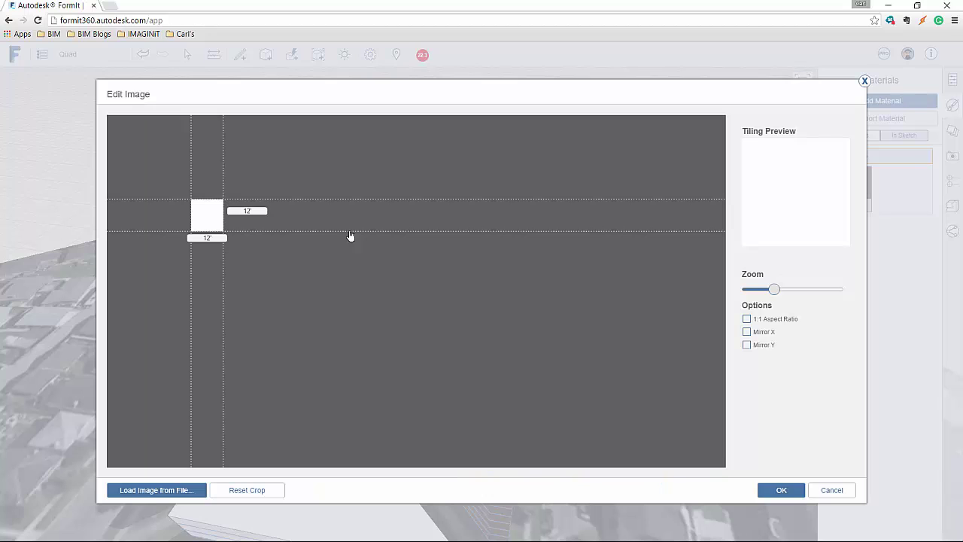
left_click(183, 490)
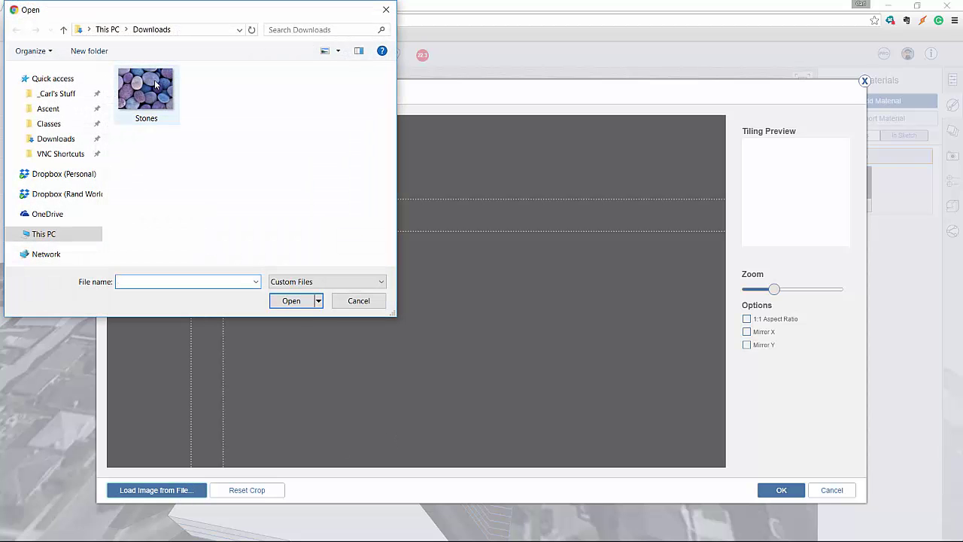
left_click(155, 85)
left_click(291, 300)
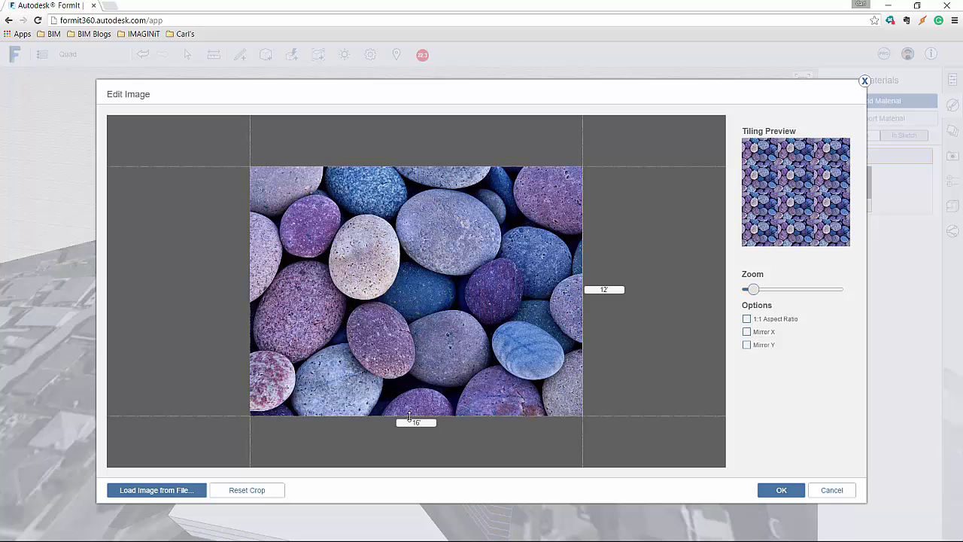
left_click(782, 496)
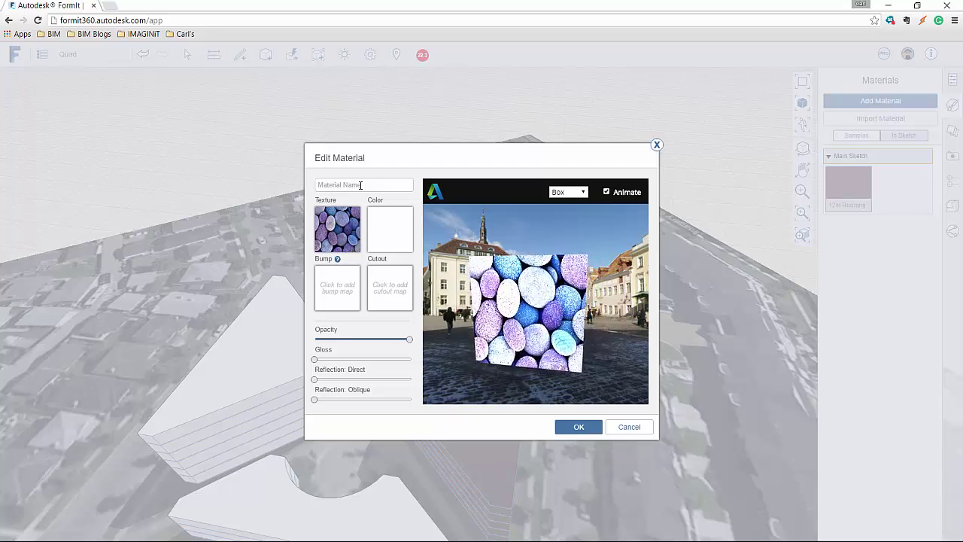
Step: Name the new material stone, raise its gloss, direct reflection and oblique reflection, and save it to the sketch
type("stone")
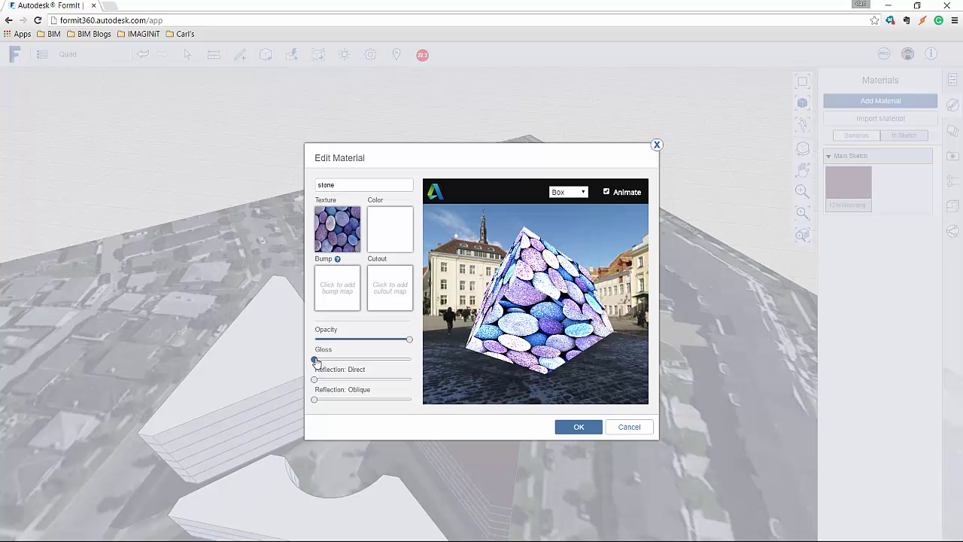
left_click_drag(315, 358, 338, 360)
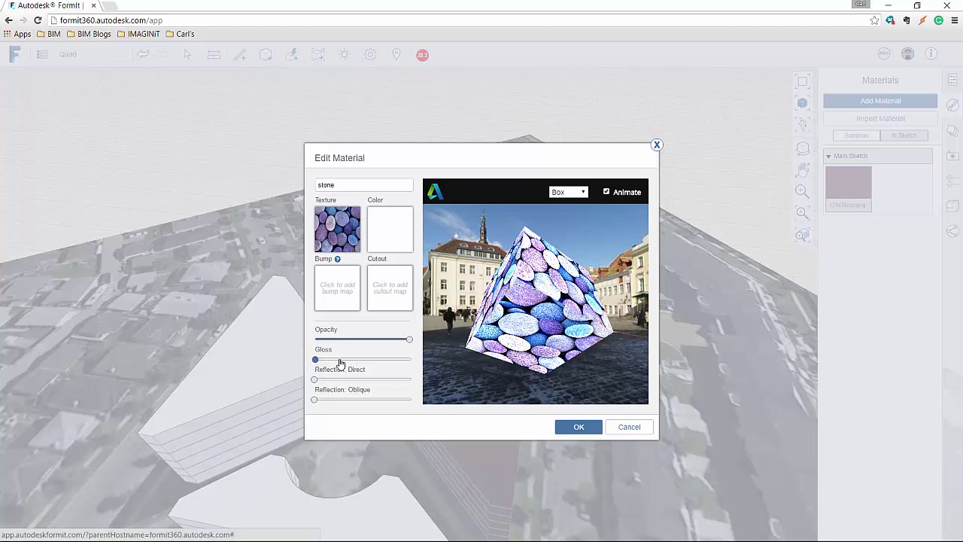
left_click(315, 400)
left_click(368, 400)
left_click(331, 378)
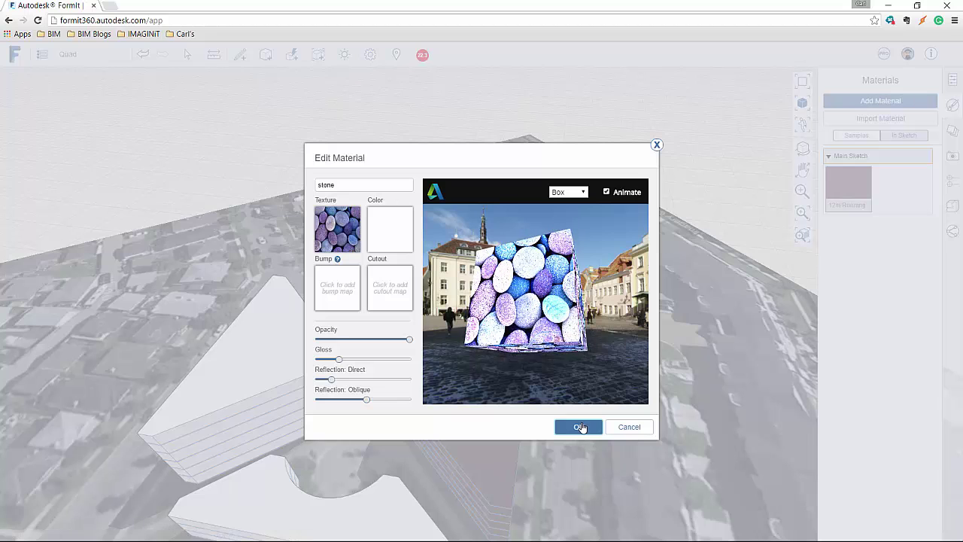
left_click(579, 426)
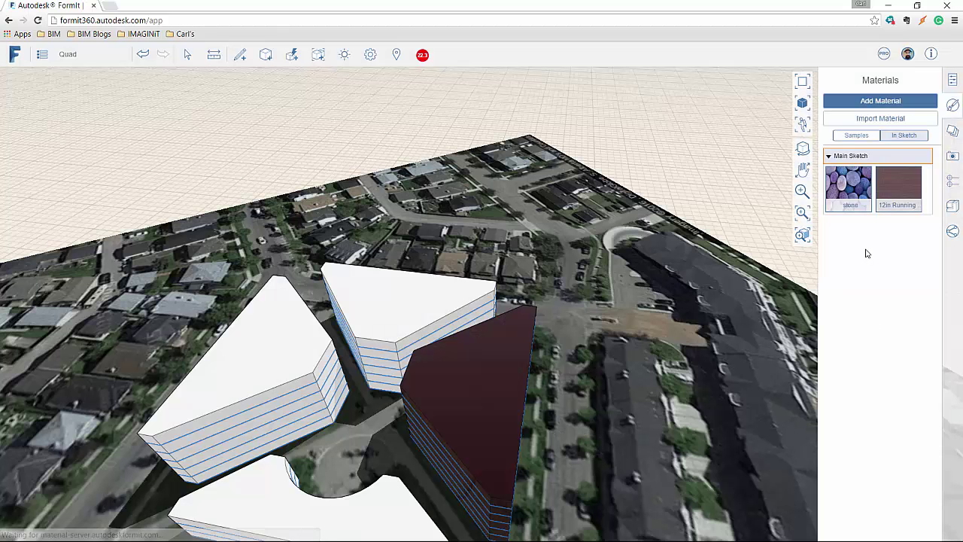
Step: Paint the stone material onto the white triangular building just behind the burgundy one
left_click(845, 181)
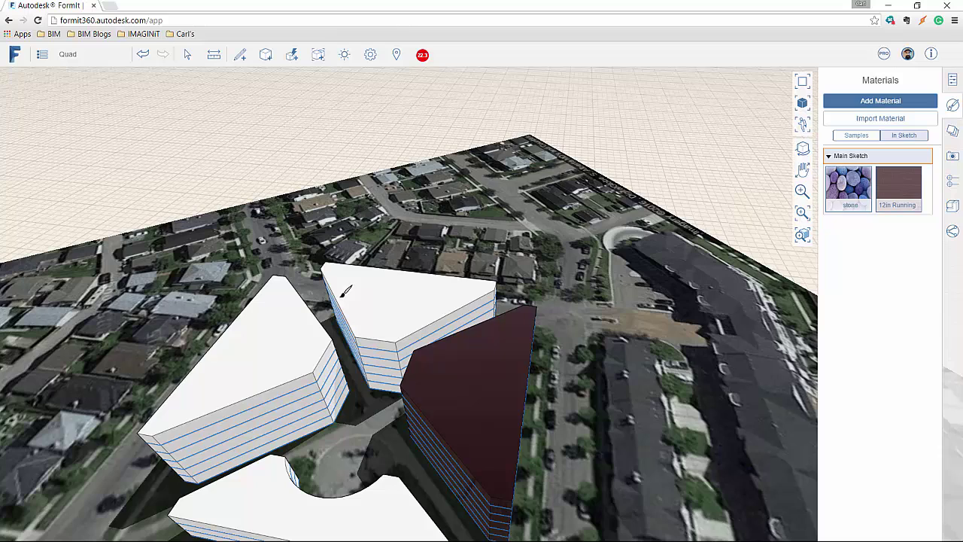
left_click(401, 311)
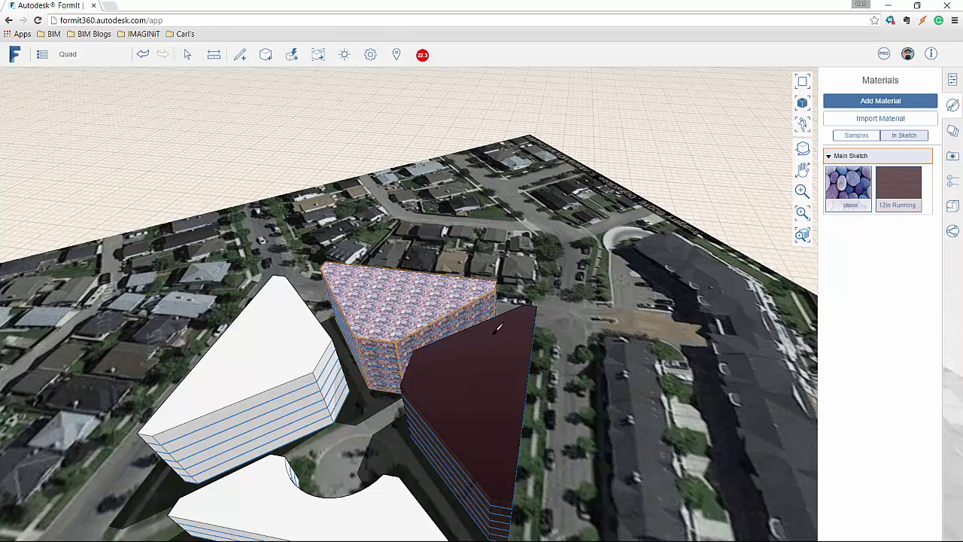
key("Escape")
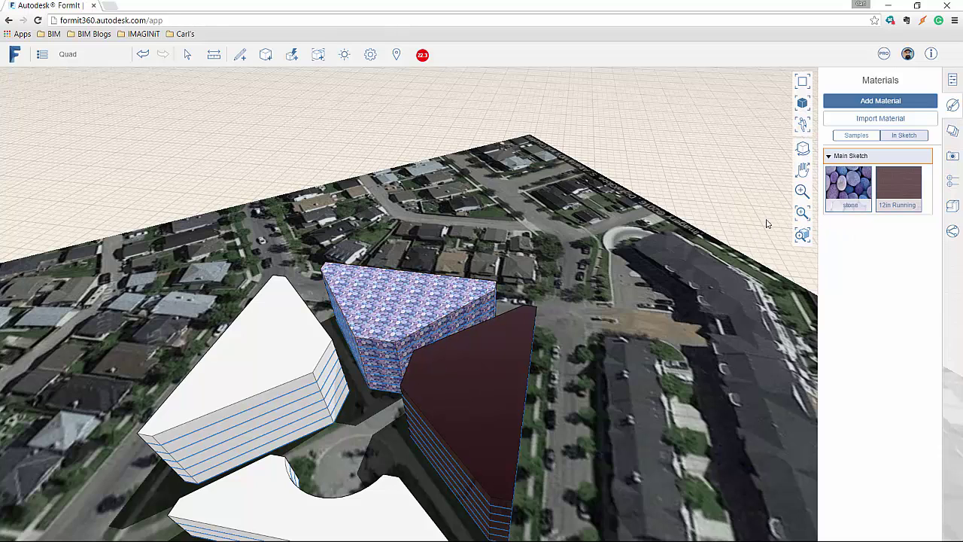
Step: Inspect the stone pattern on the painted building's outer wall from a low angle, and its roof from above
left_click(803, 148)
left_click_drag(647, 228, 599, 354)
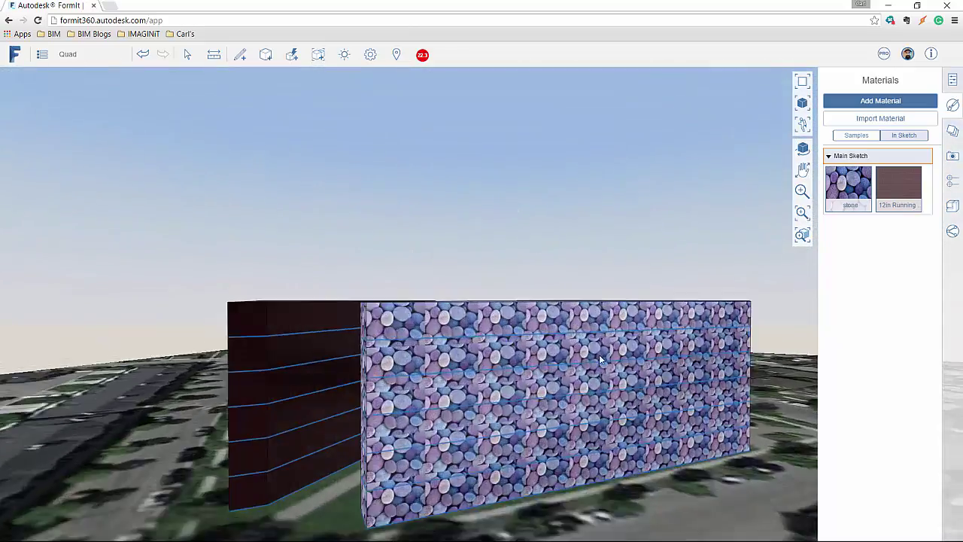
scroll(599, 354, "up", 5)
scroll(777, 113, "down", 4)
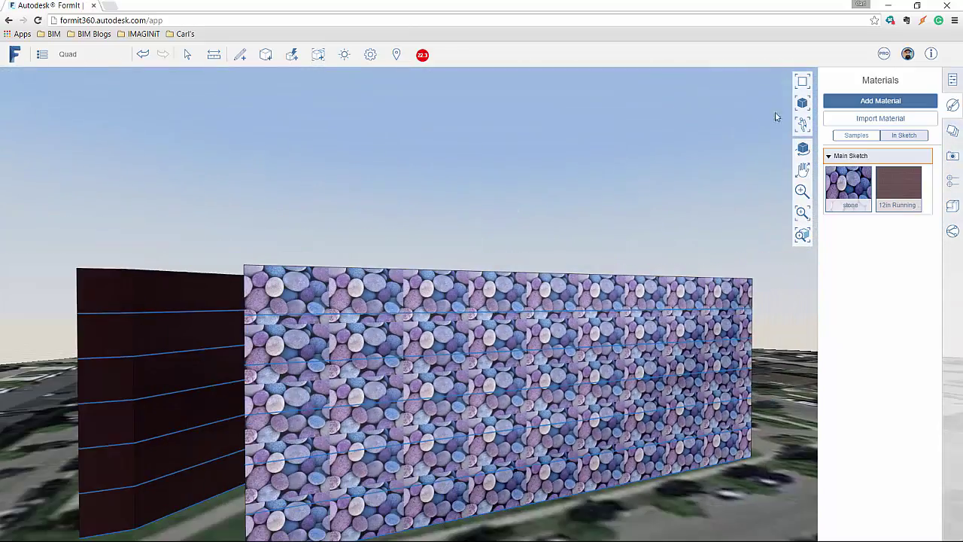
left_click(803, 148)
left_click_drag(662, 191, 580, 248)
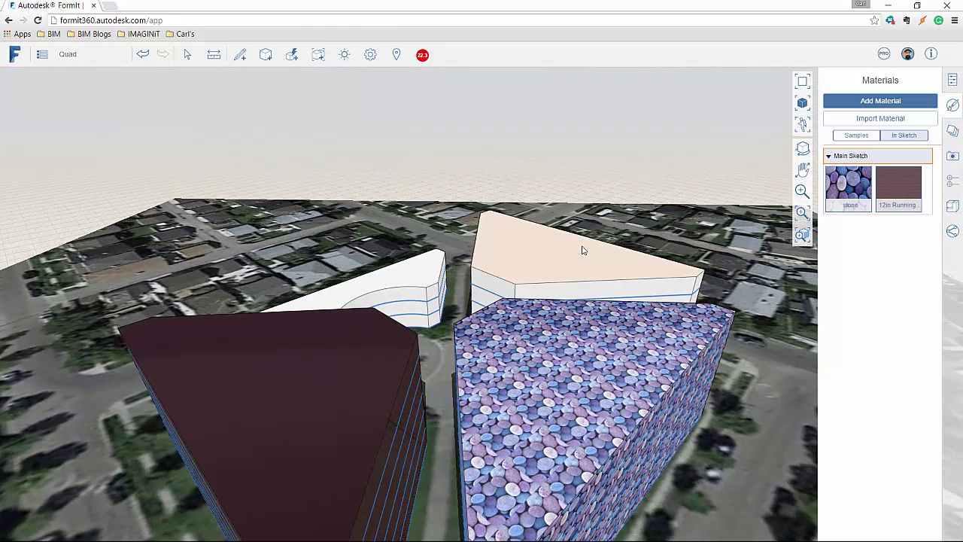
left_click_drag(548, 161, 489, 146)
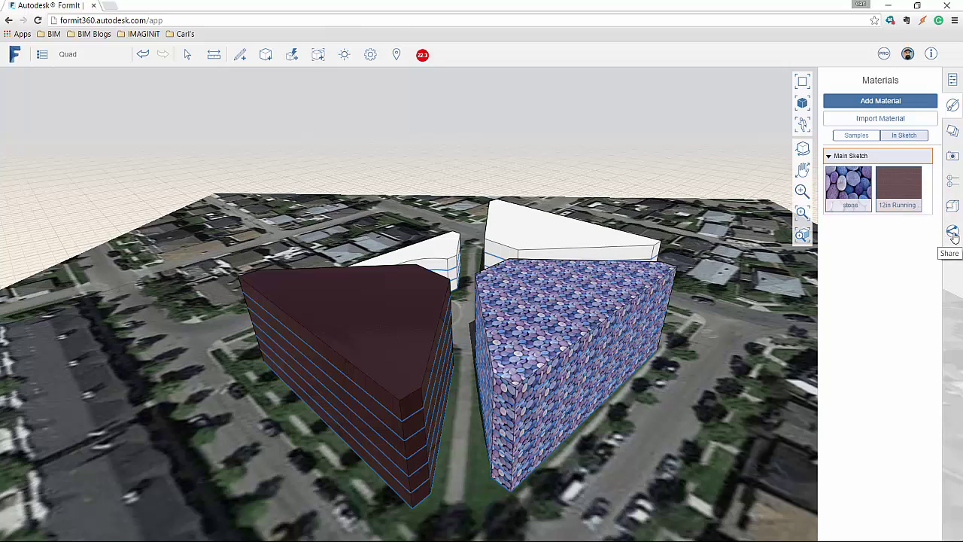
Step: Start a collaboration sharing session for the model and dismiss the invitation details
left_click(953, 234)
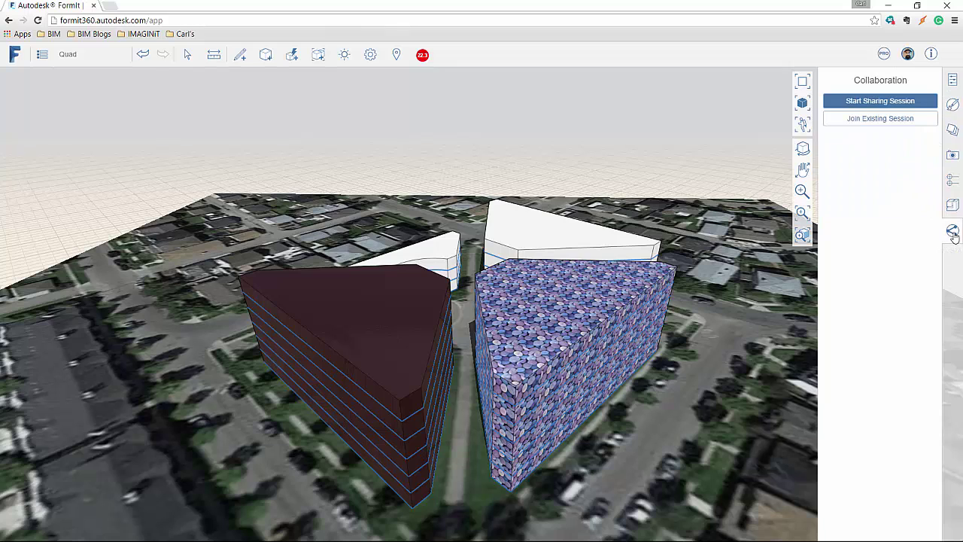
left_click(890, 103)
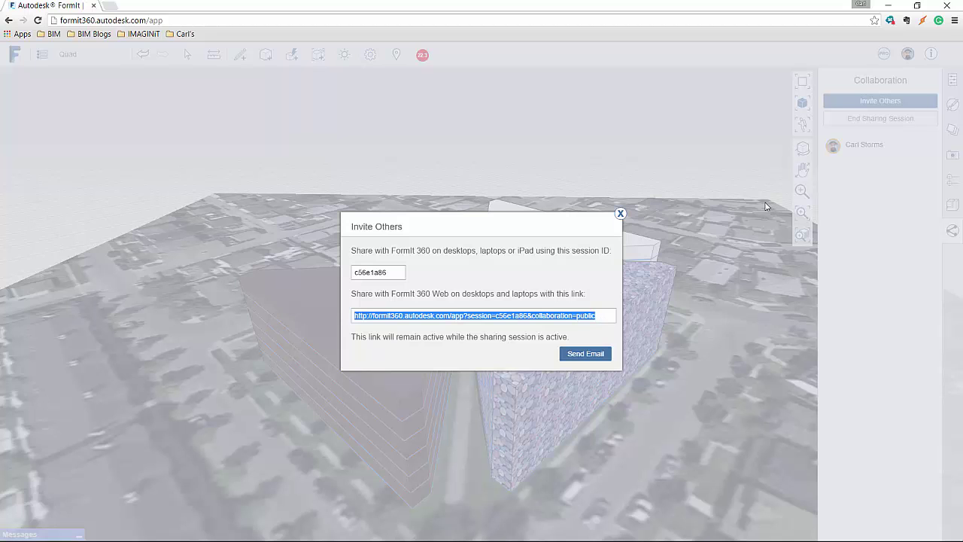
left_click(619, 214)
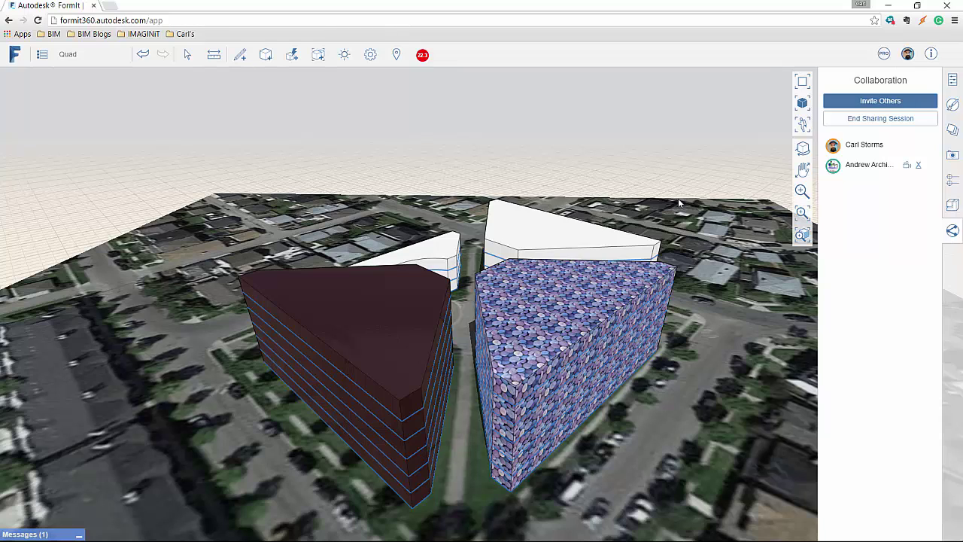
Step: Send the joined collaborator a short greeting in the session chat and minimize the messages
left_click(64, 534)
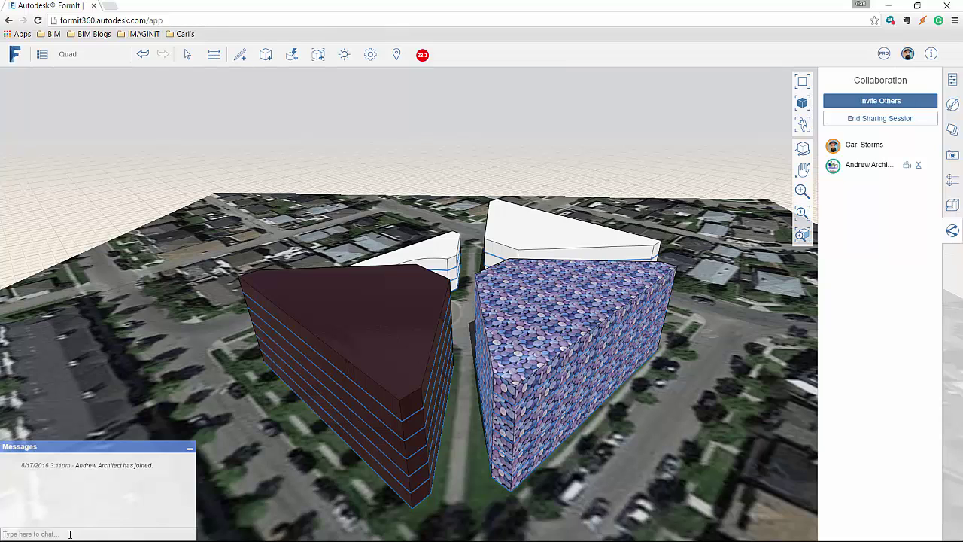
left_click(63, 528)
type("hi andrew")
key("Return")
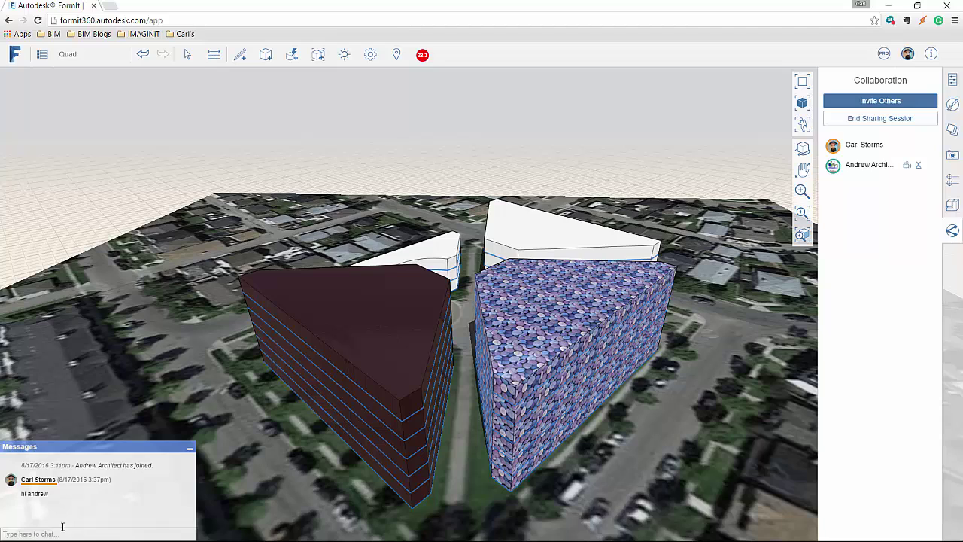
left_click(189, 448)
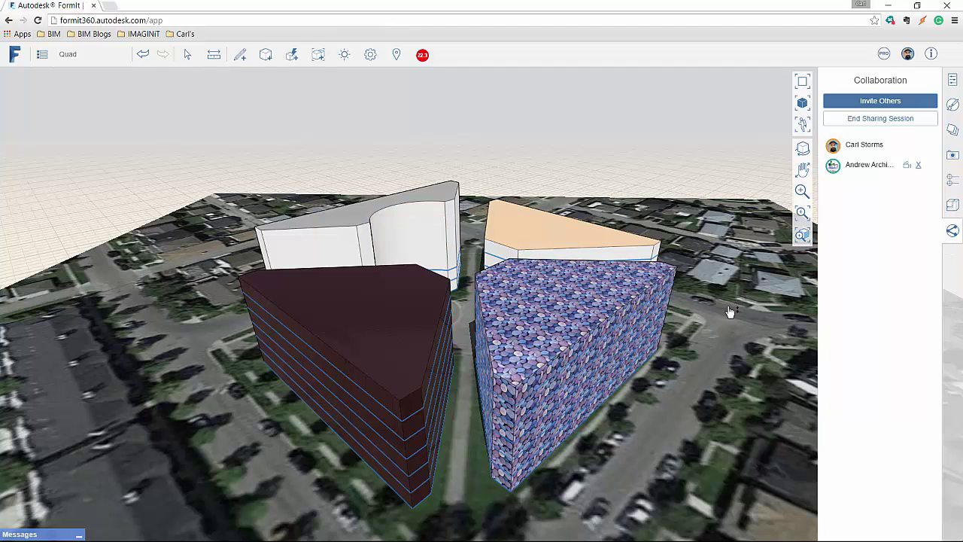
Step: Follow the collaborator's view of the model, stop following, and examine the stone building's street-facing wall
left_click(906, 166)
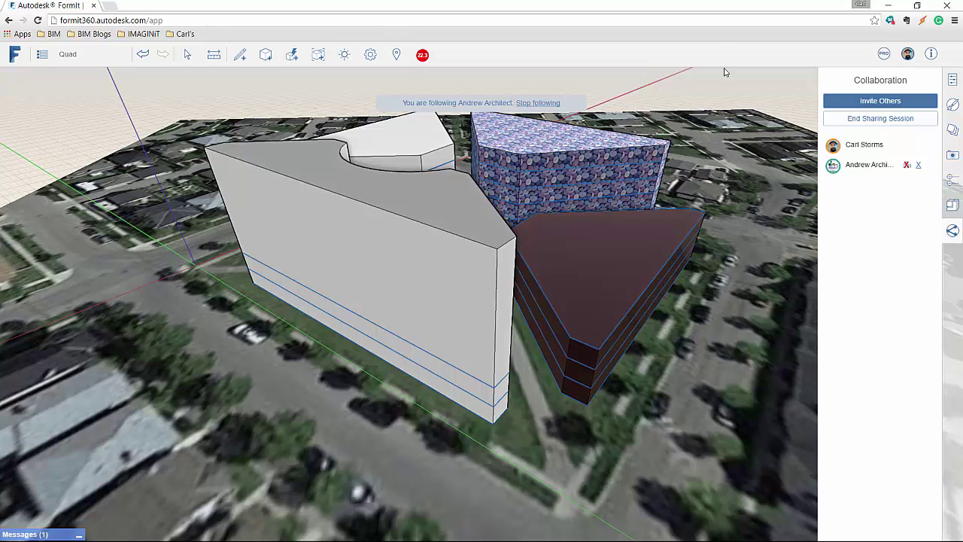
left_click(907, 165)
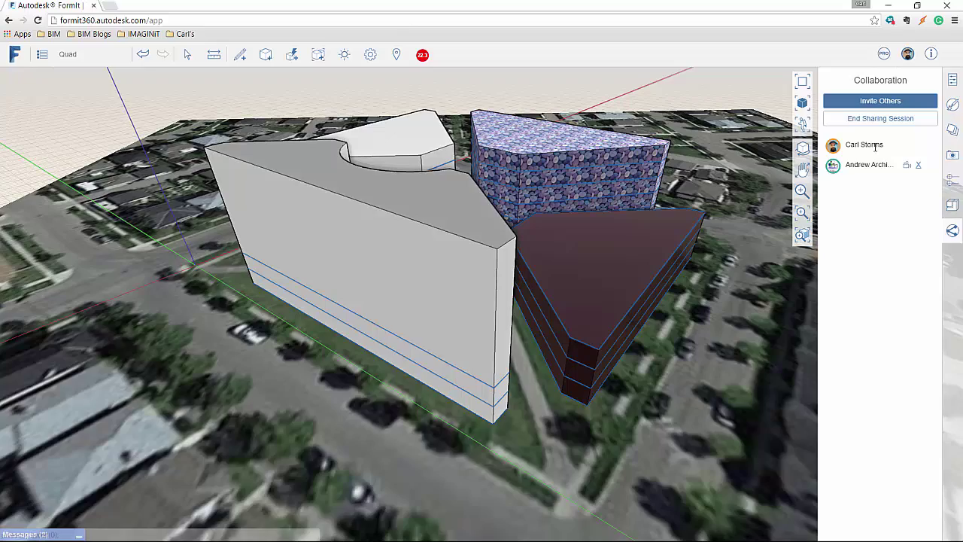
left_click(803, 148)
left_click_drag(756, 170, 652, 218)
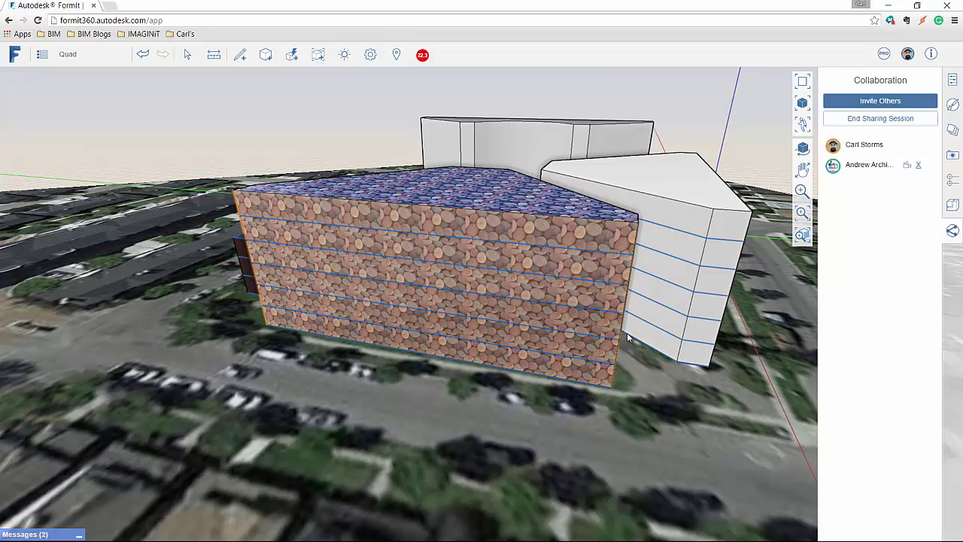